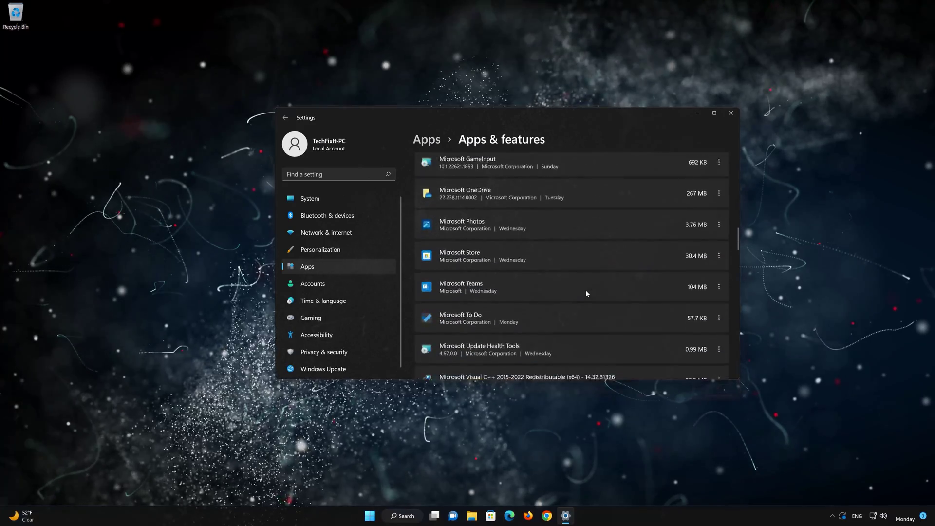
- Find Xbox in the installed apps list and open its advanced options
scroll(587, 295, "down", 15)
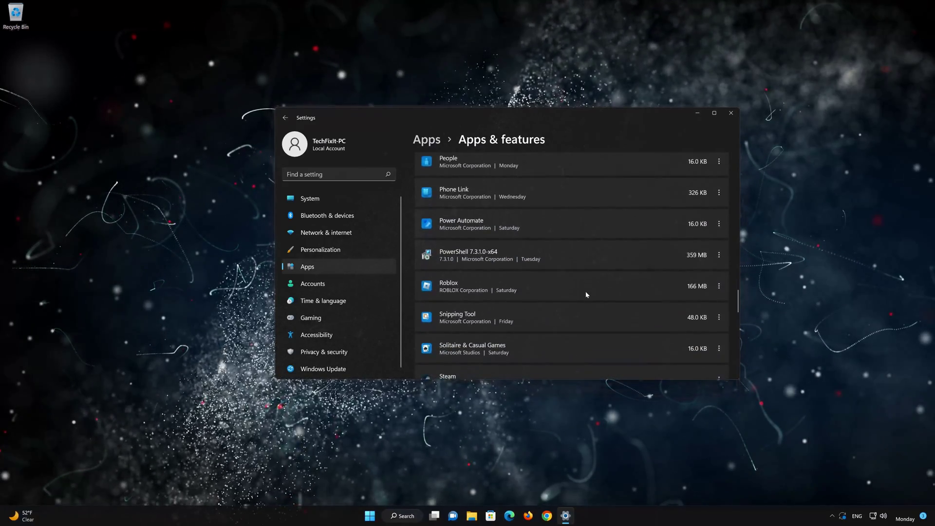
scroll(586, 294, "down", 2)
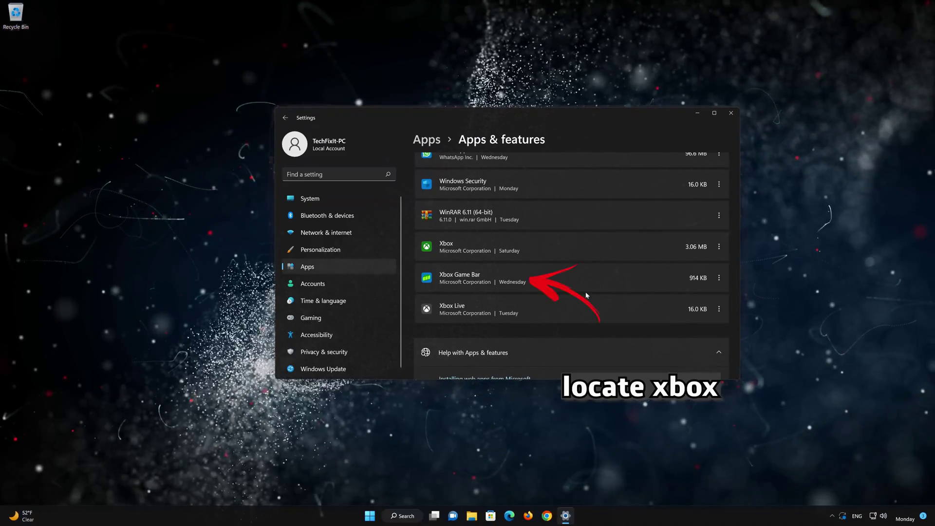
scroll(587, 295, "up", 1)
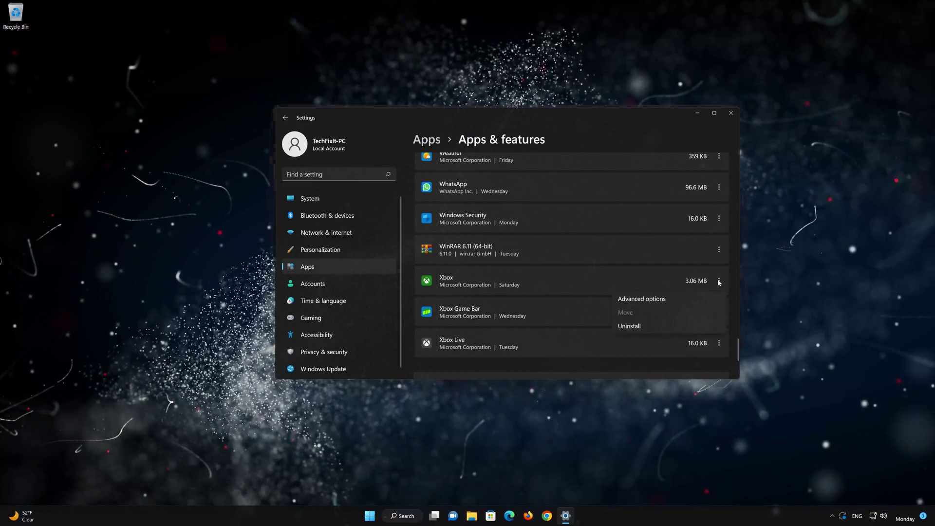
left_click(644, 300)
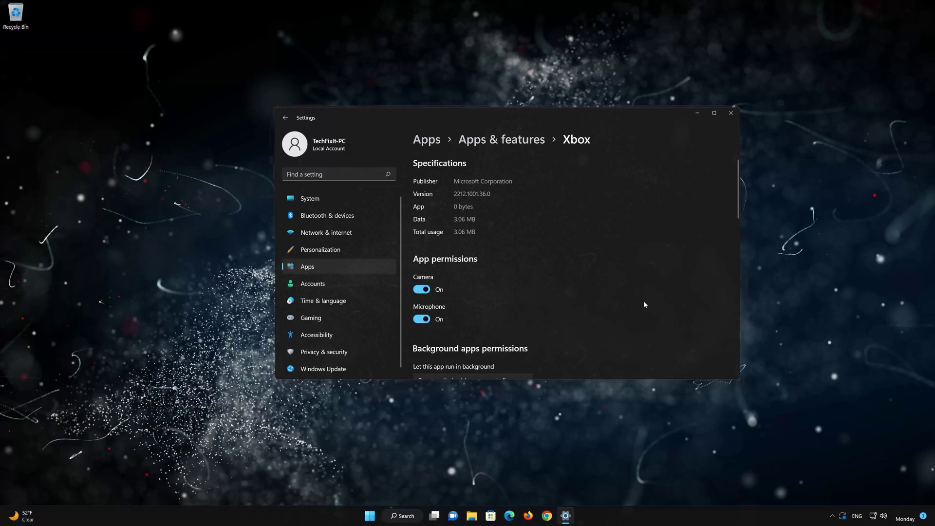
- Repair the Xbox app, and reset it with confirmation that its data is deleted
scroll(642, 301, "down", 3)
scroll(642, 302, "down", 5)
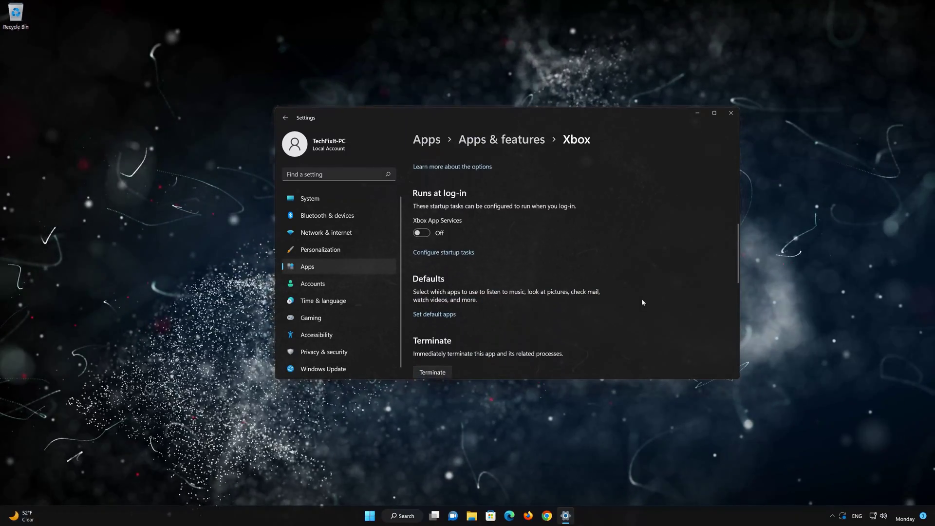
scroll(642, 302, "down", 2)
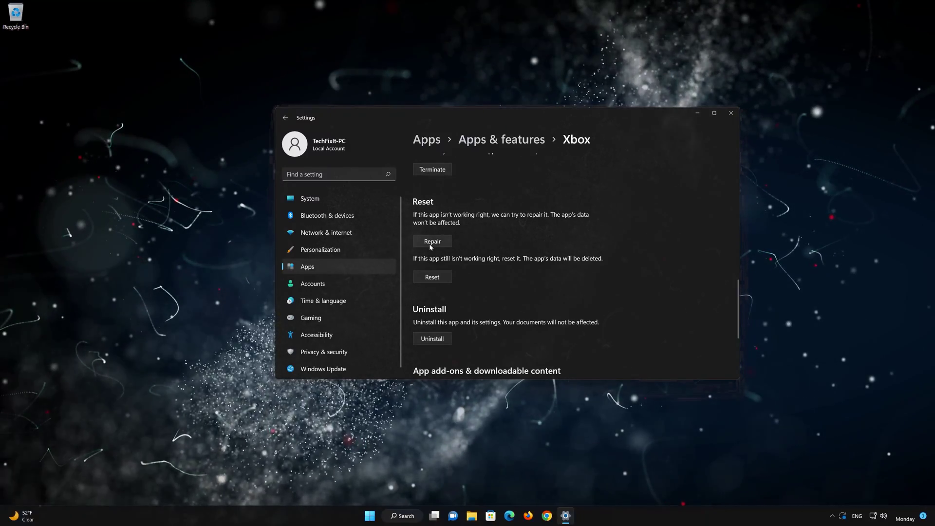
left_click(431, 241)
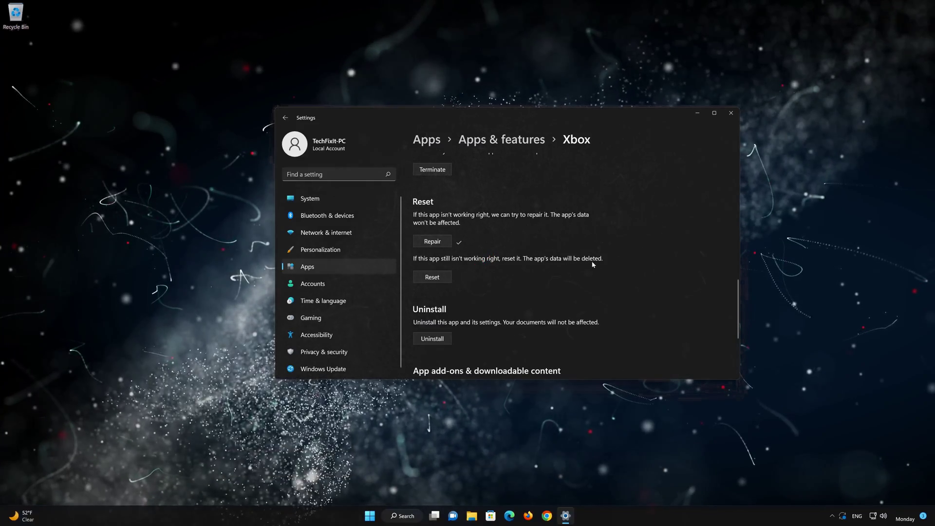
left_click(432, 277)
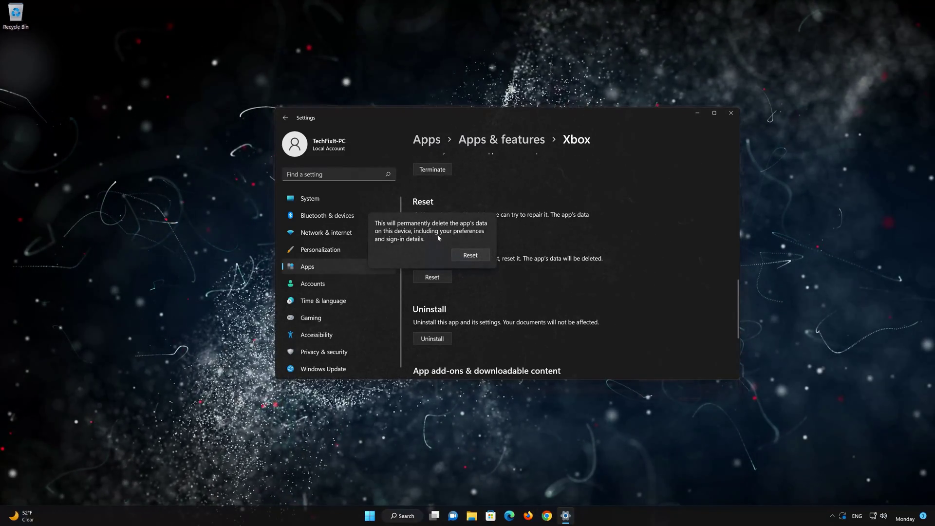
left_click(470, 255)
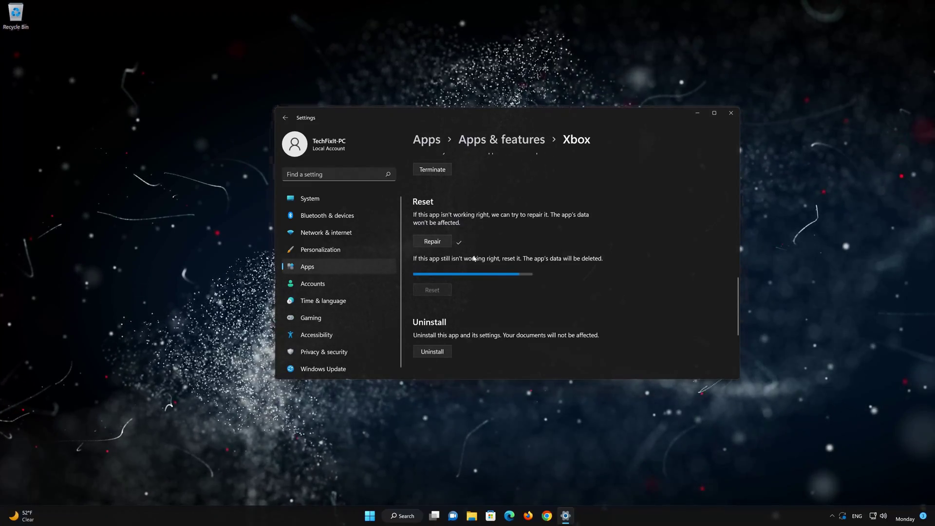
- Uninstall the Xbox app, confirm the removal, and close the Settings window
scroll(471, 278, "down", 2)
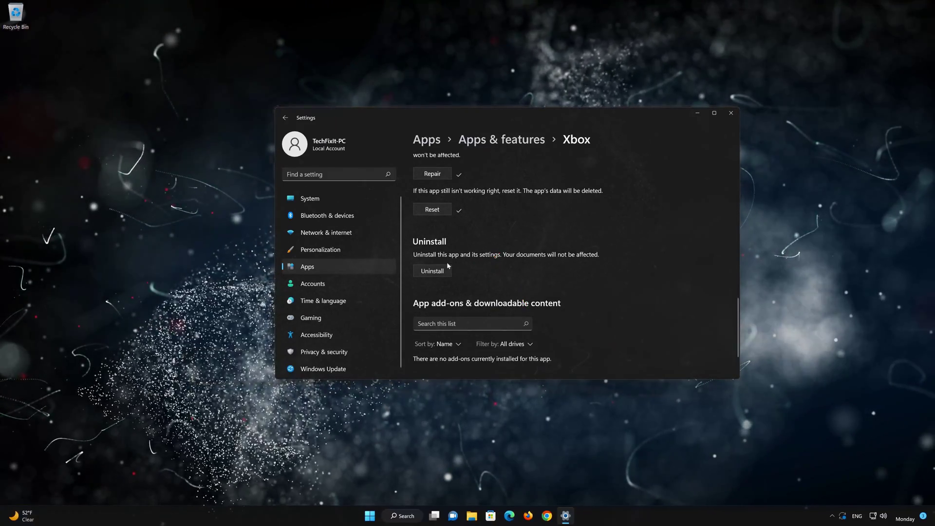
left_click(433, 272)
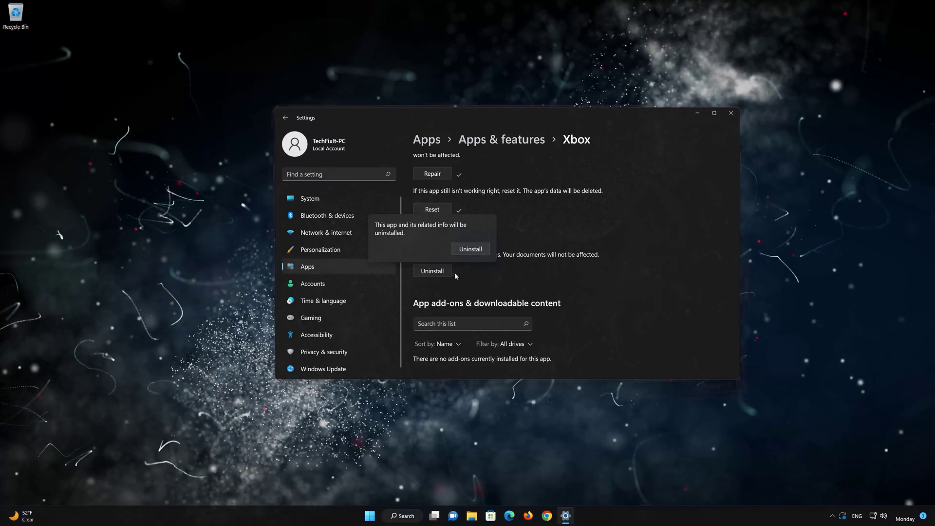
left_click(476, 251)
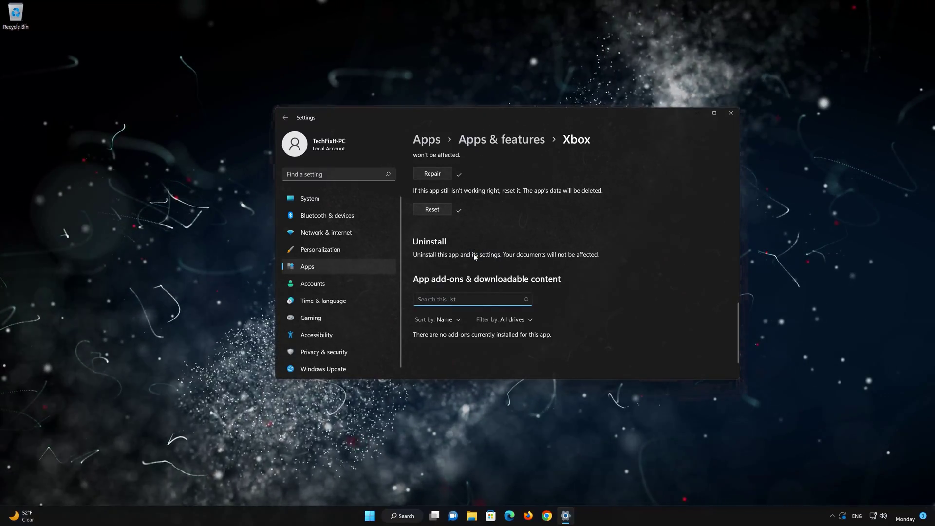
key("alt+F4")
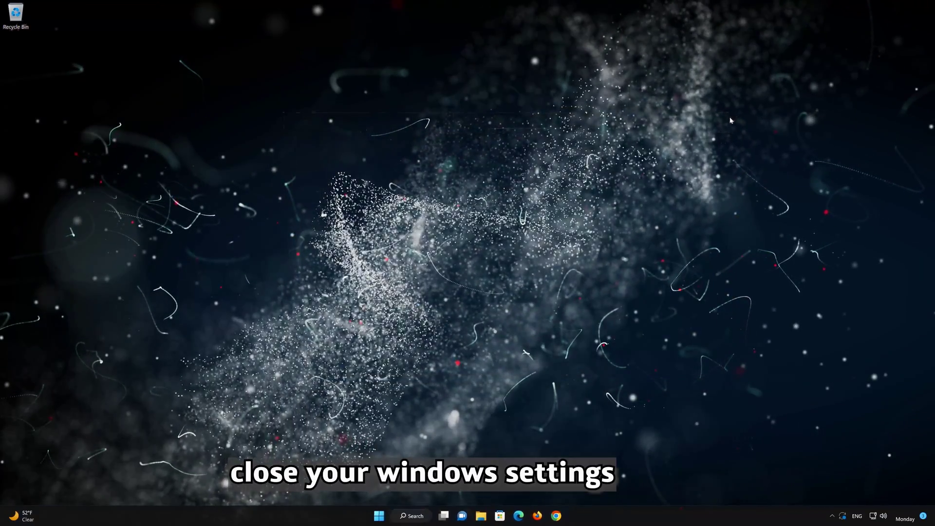
- Switch to Microsoft Store, search for "xbox", and open the Xbox app's product page
left_click(500, 516)
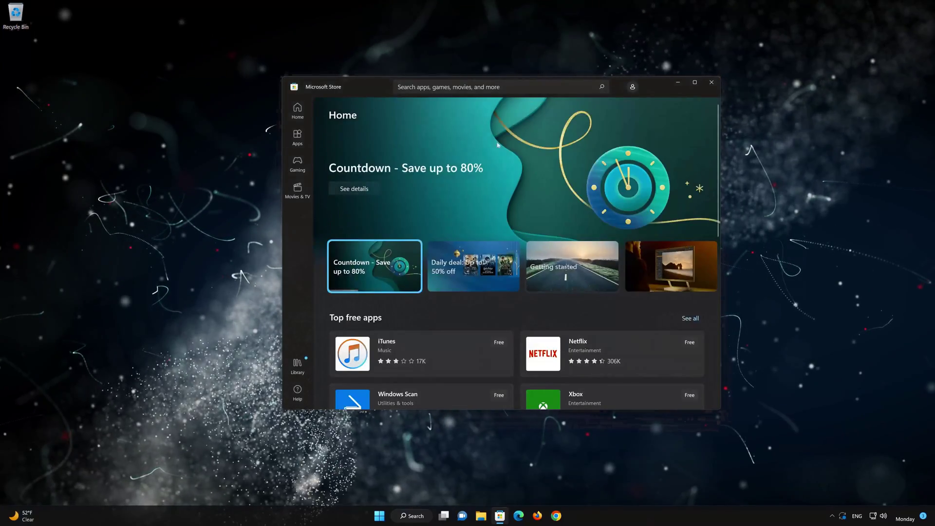
left_click(487, 87)
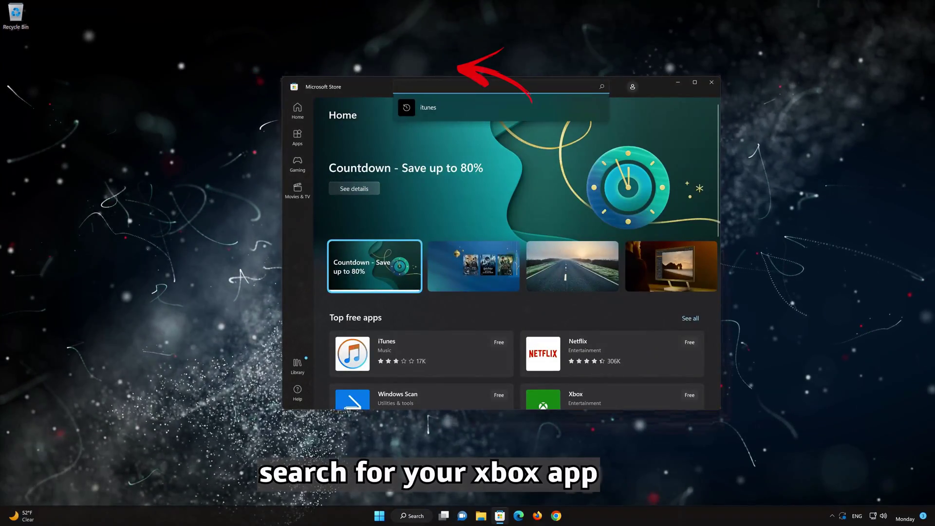
type("xbox")
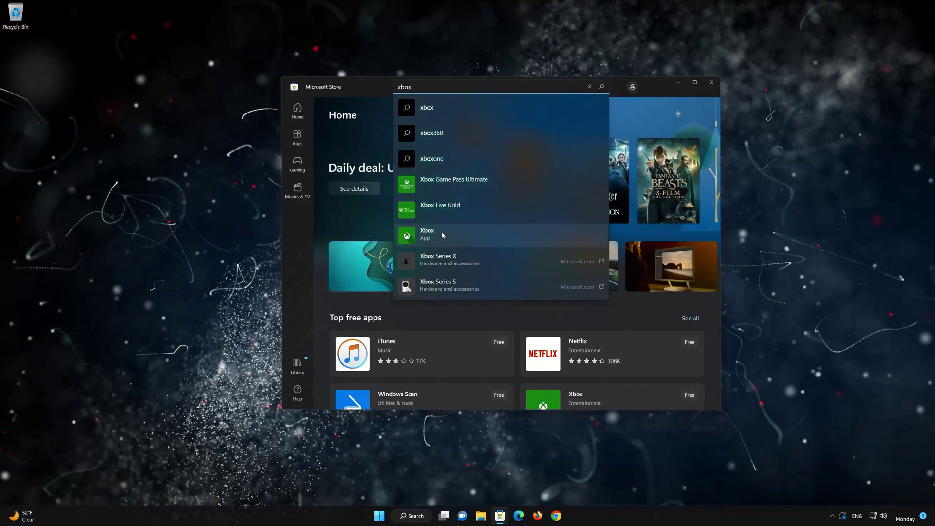
left_click(441, 232)
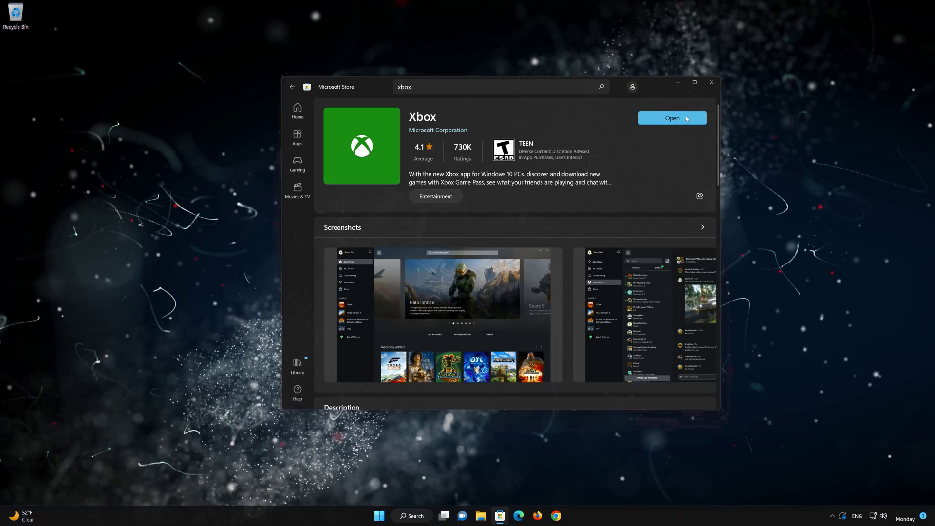
- Launch the Xbox app and look through the Game Pass catalog without signing in, closing the app when done
left_click(687, 118)
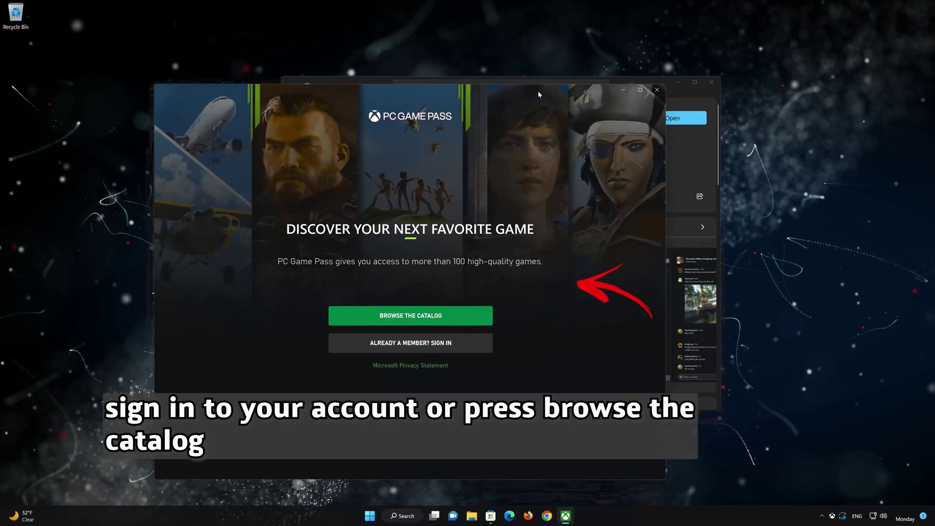
left_click_drag(538, 94, 625, 62)
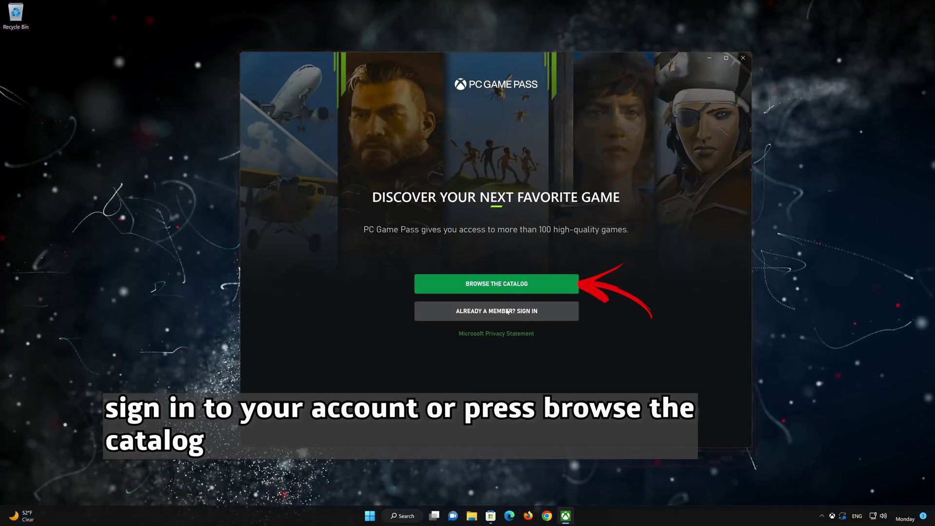
left_click(518, 284)
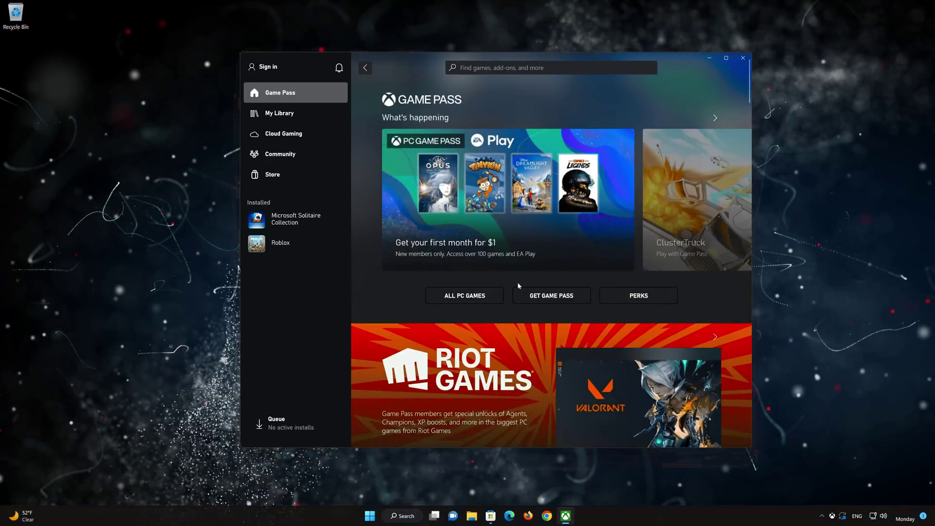
scroll(518, 286, "down", 5)
scroll(518, 286, "down", 8)
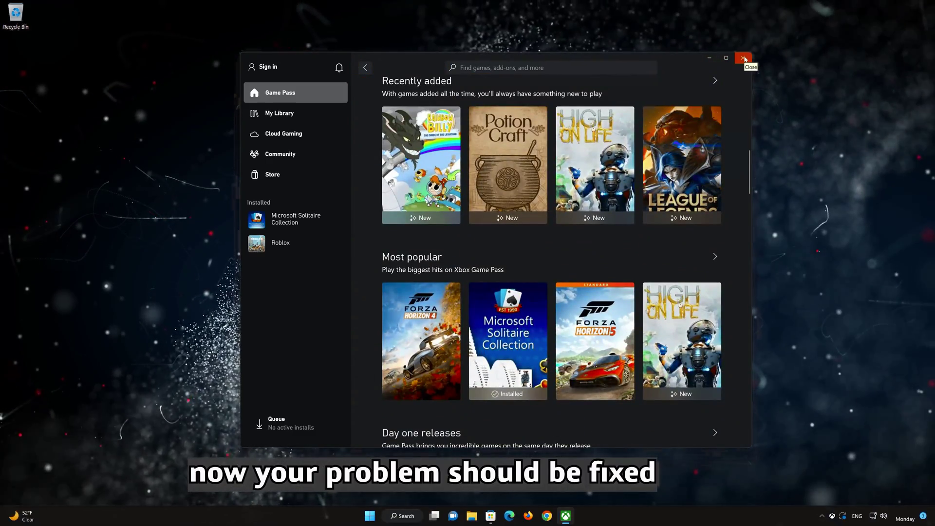
left_click(744, 58)
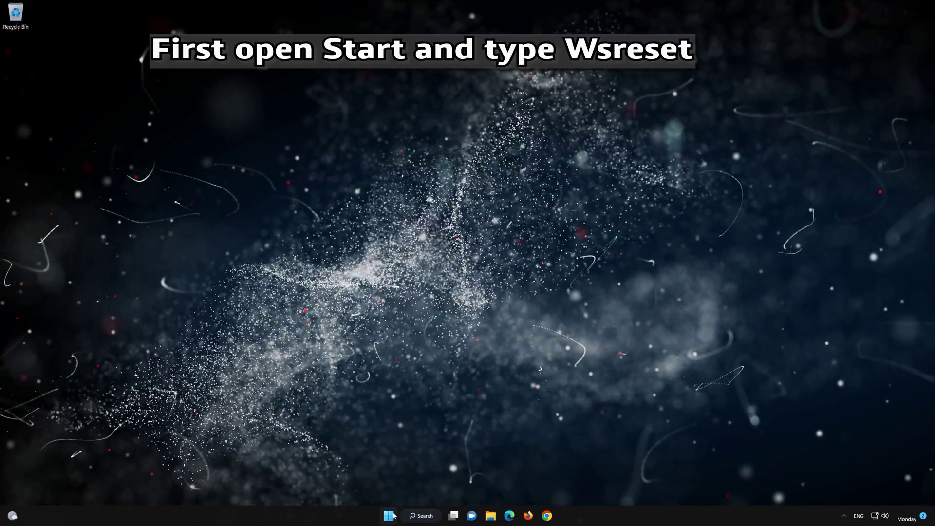
- Search Windows for "wsreset" and run the command to reset the Microsoft Store cache
left_click(389, 515)
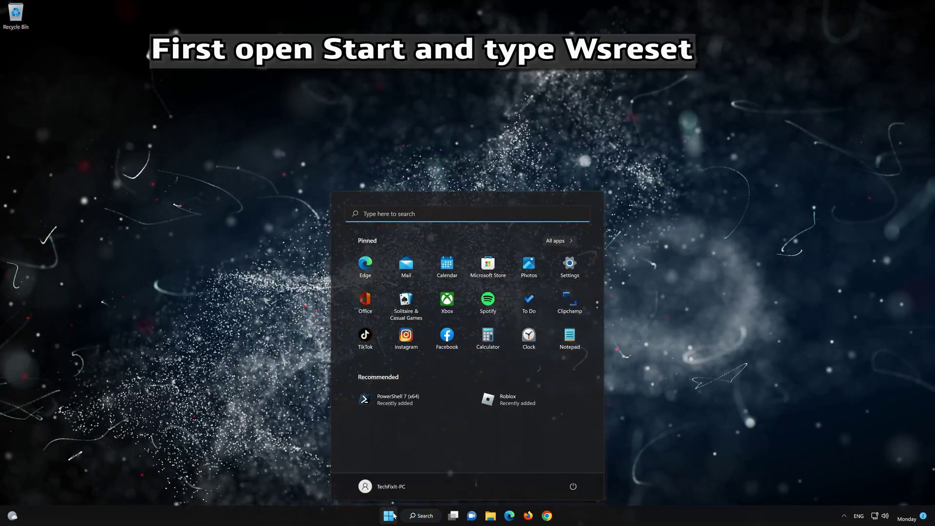
type("wsreset")
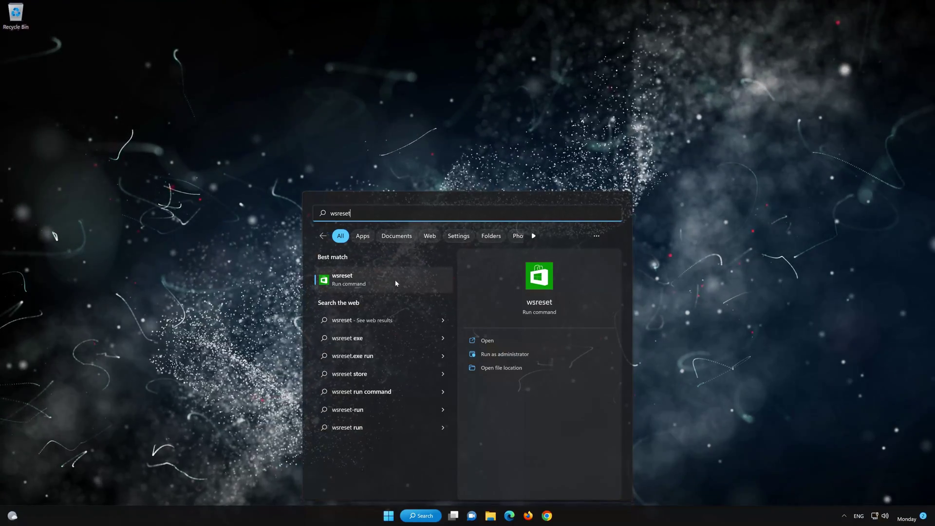
left_click(395, 283)
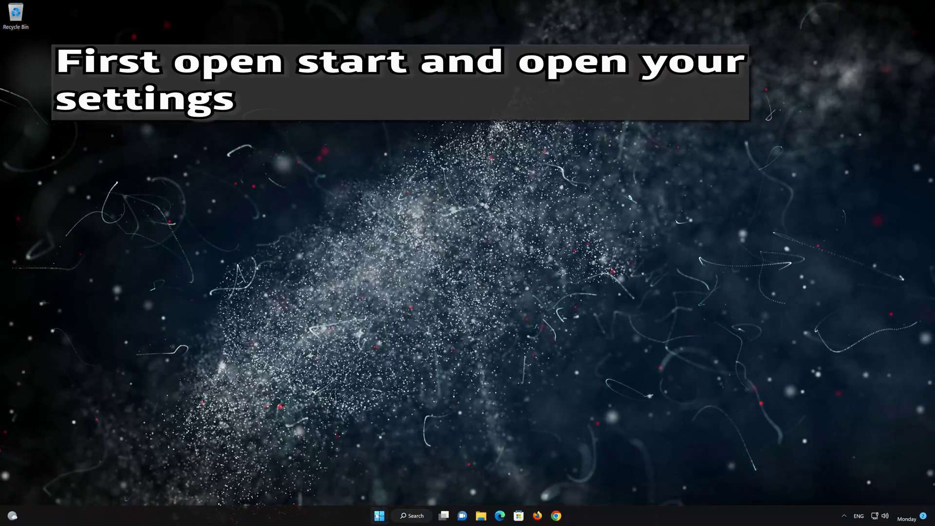
- Open Windows Settings and go to the Apps & features page
left_click(379, 515)
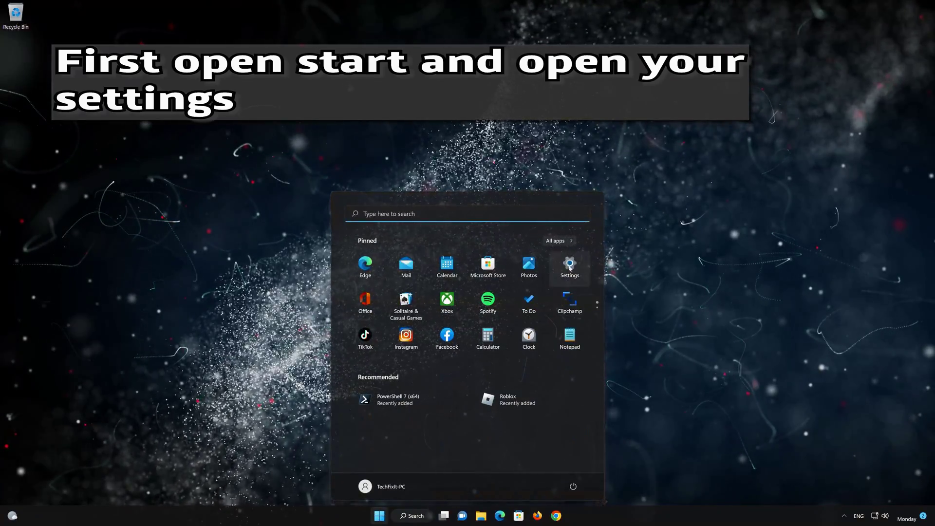
left_click(569, 265)
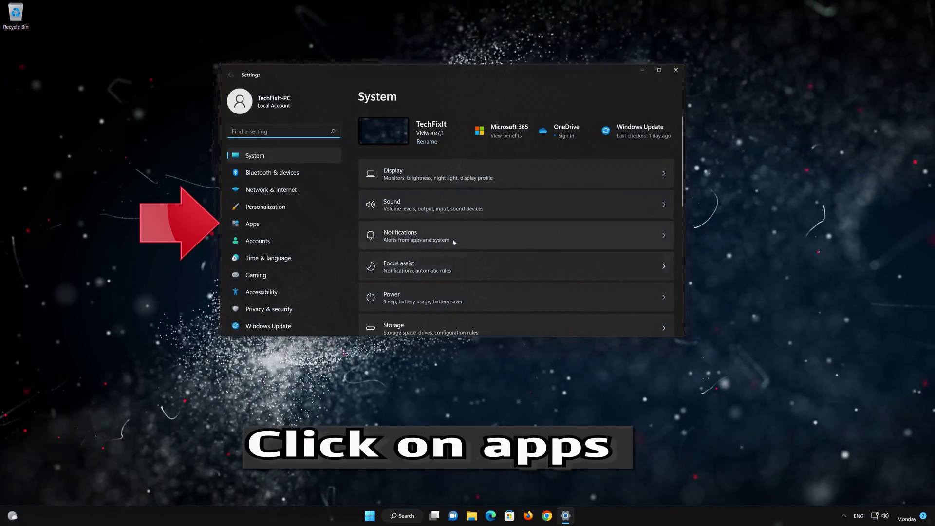
left_click(287, 220)
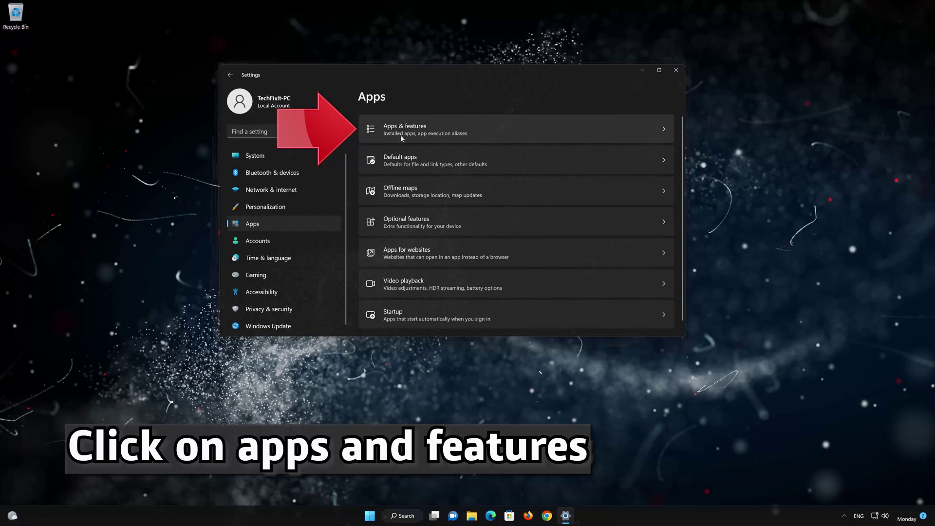
left_click(473, 126)
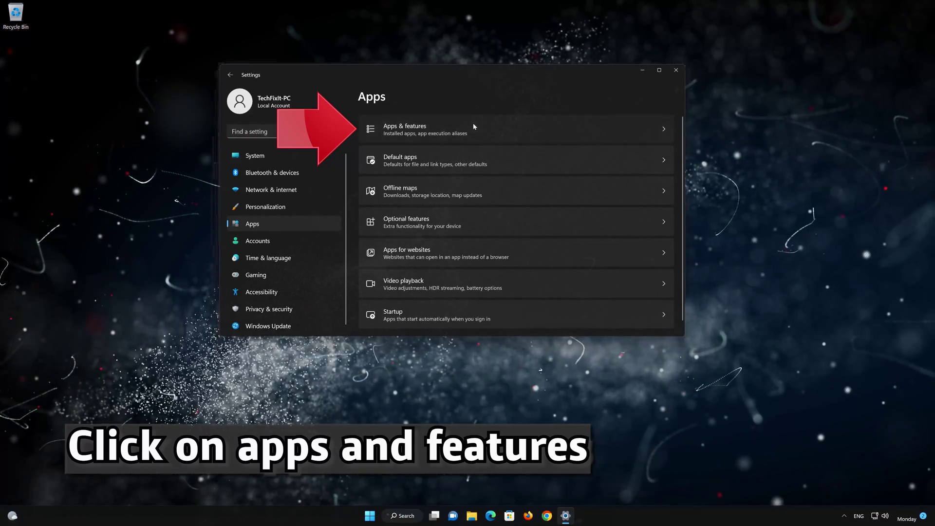
- Find Microsoft Store in the installed apps list and open its advanced options
scroll(516, 227, "down", 6)
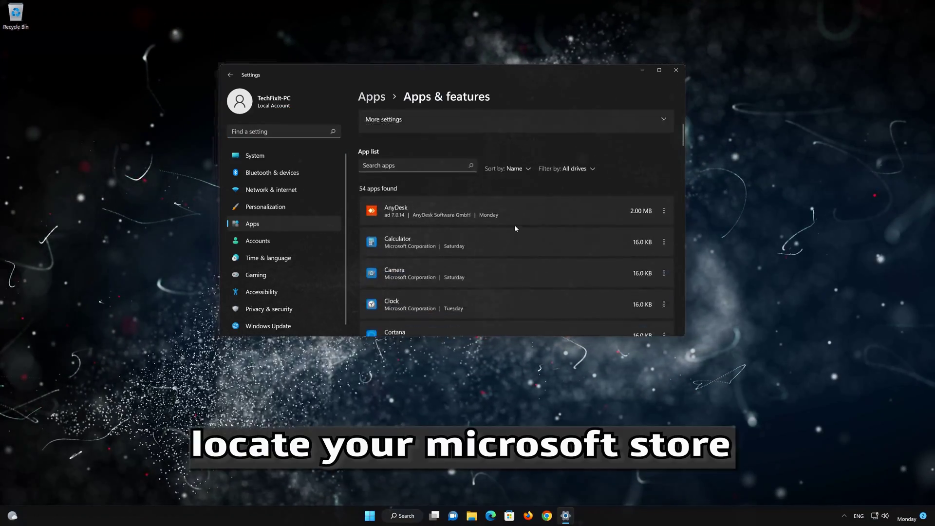
scroll(517, 233, "down", 4)
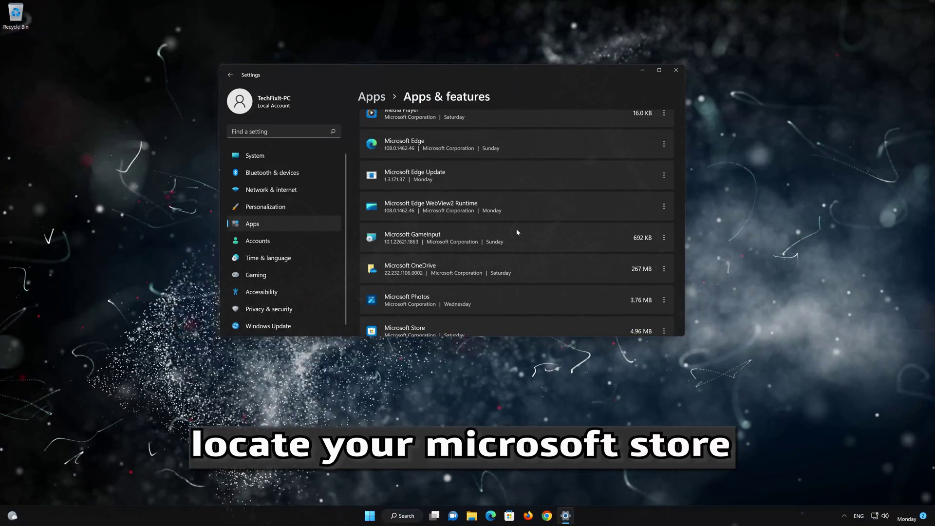
scroll(517, 231, "down", 2)
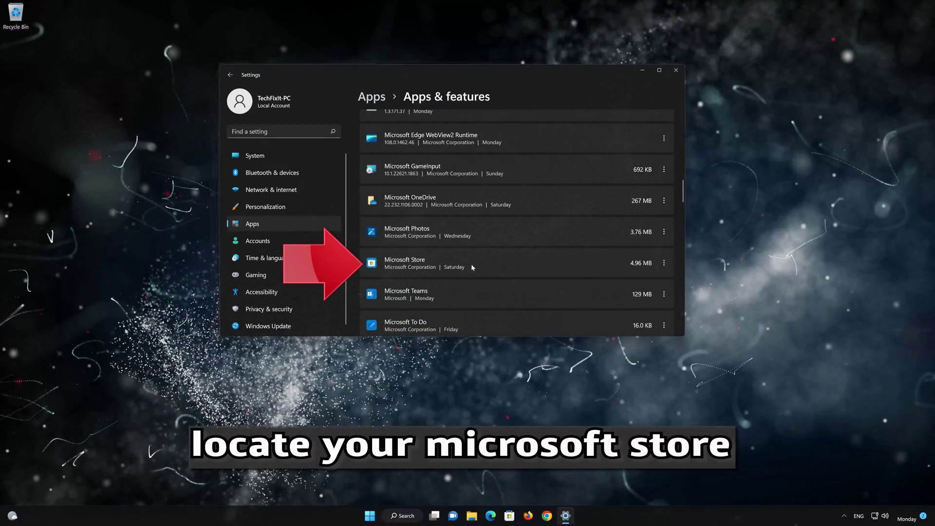
left_click(664, 263)
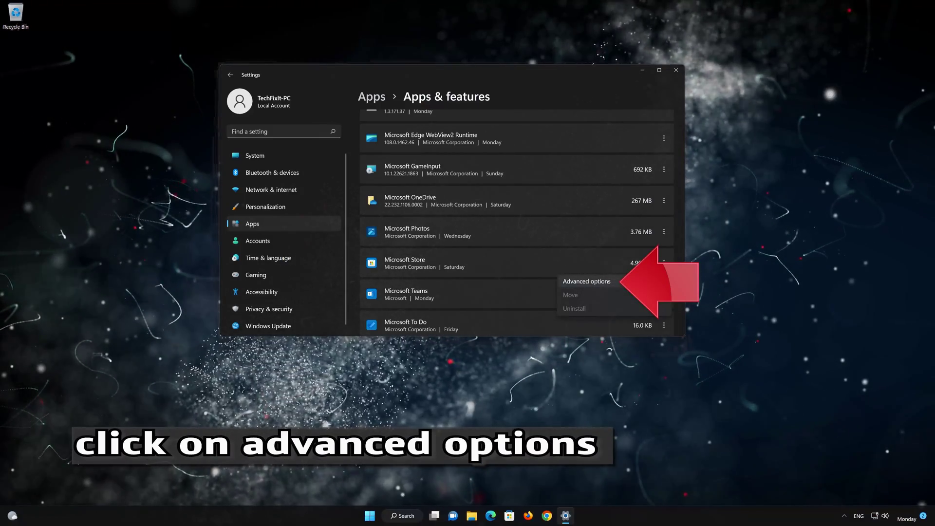
left_click(623, 281)
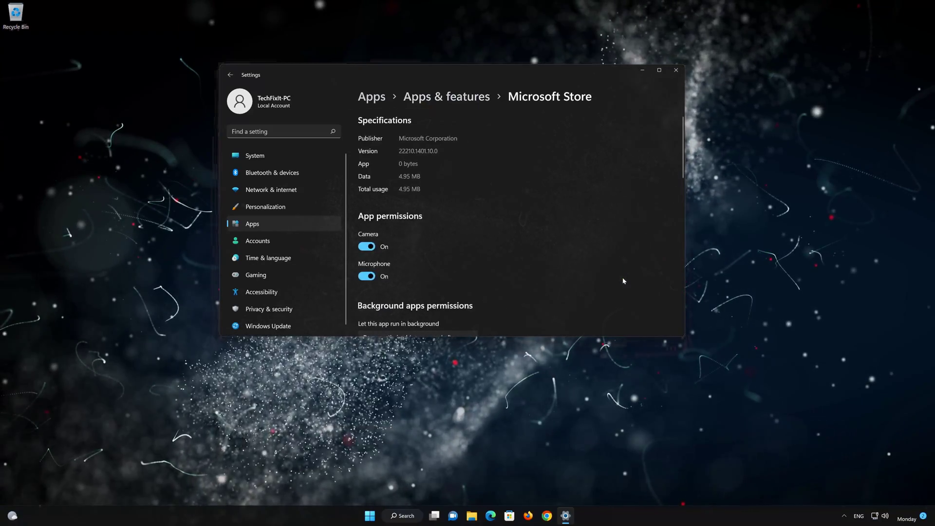
- Repair Microsoft Store, and reset the app with its data deletion confirmed
scroll(603, 274, "down", 10)
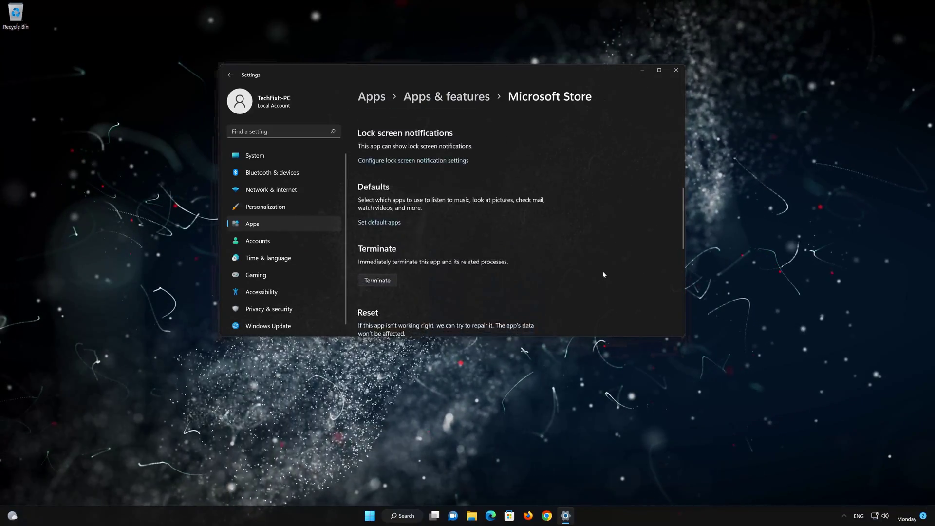
scroll(603, 275, "down", 2)
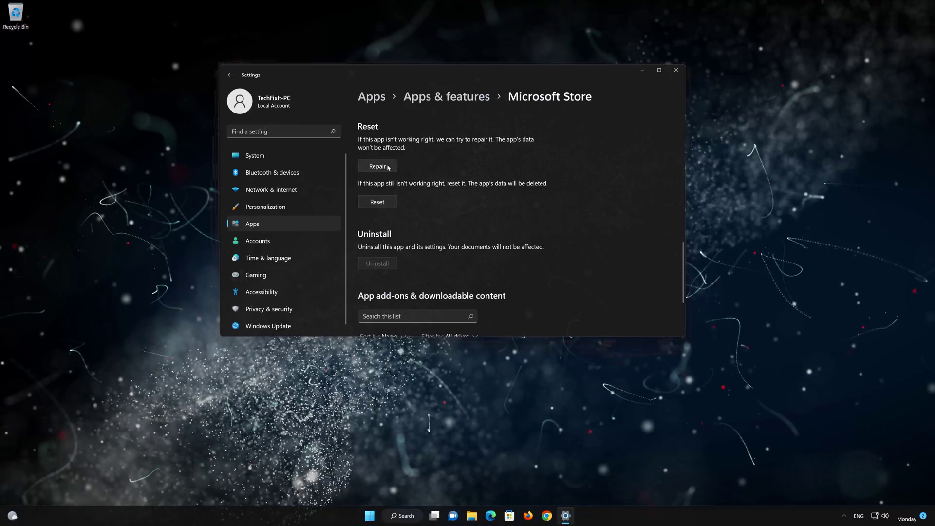
left_click(377, 166)
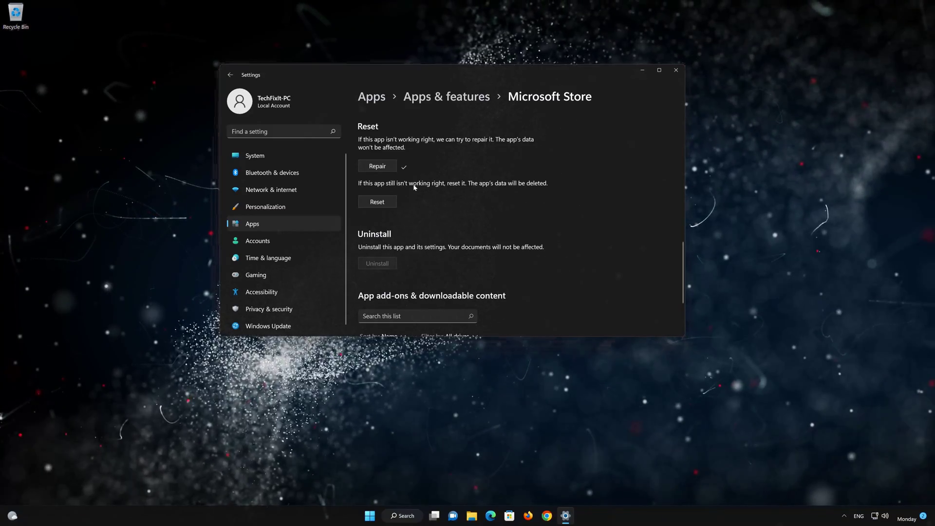
left_click(375, 203)
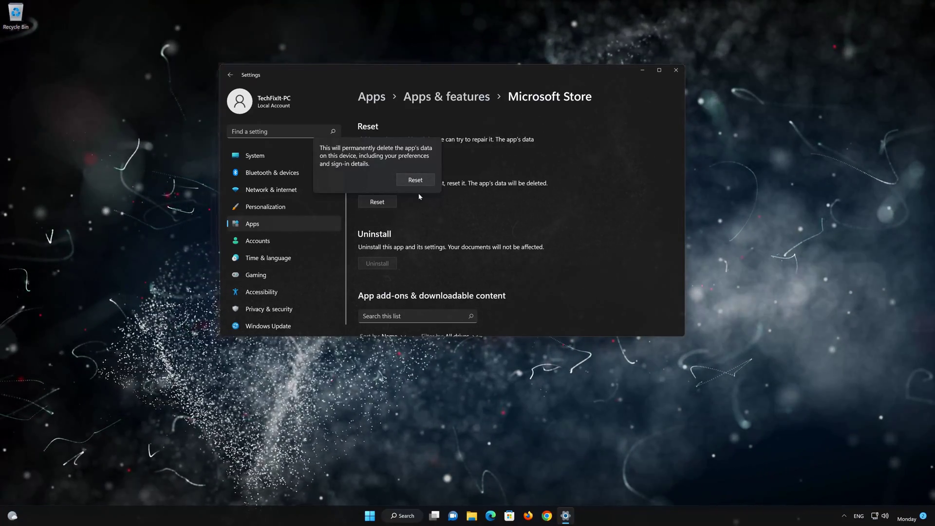
left_click(413, 183)
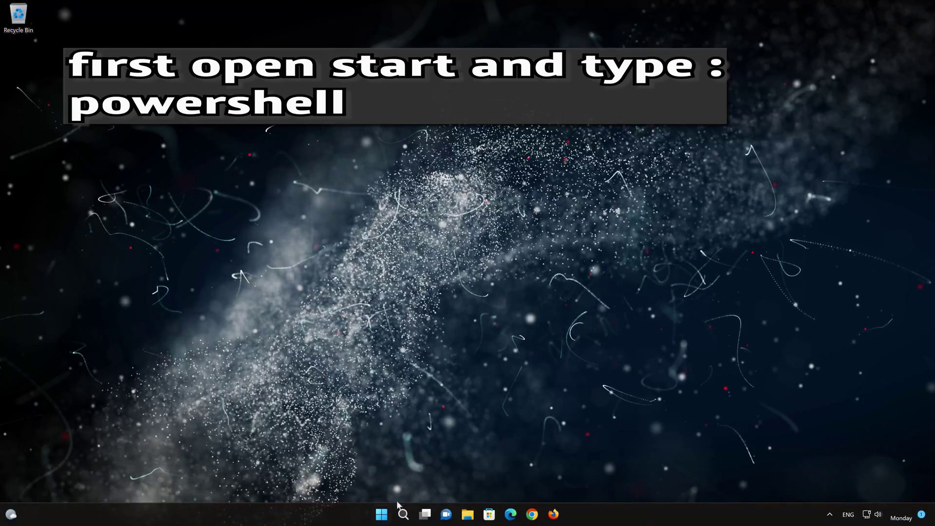
- Search Windows for "powershell" and run Windows PowerShell as administrator, moving its window toward the middle of the desktop
left_click(383, 513)
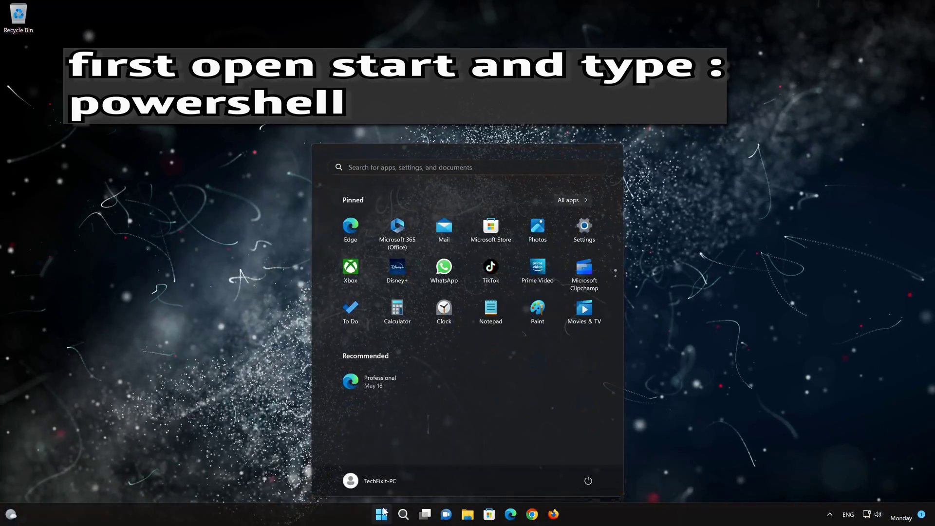
type("powershell")
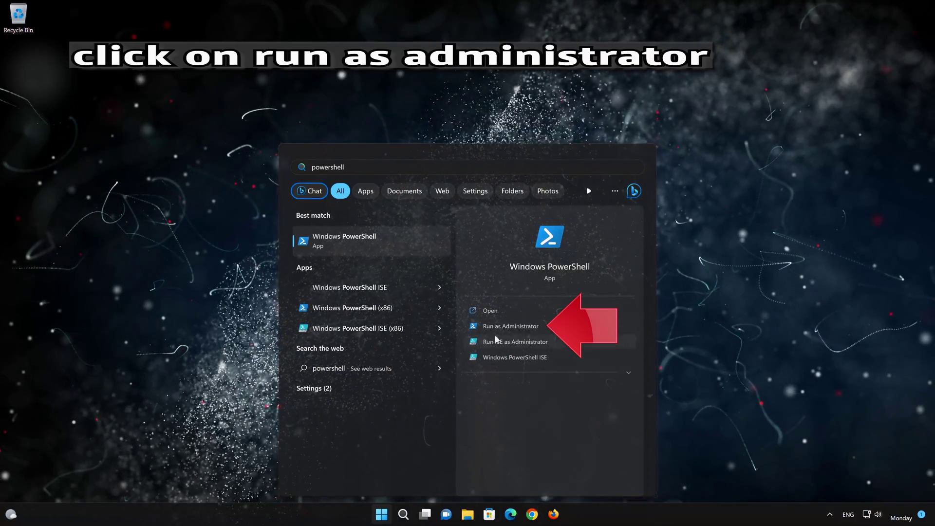
left_click(538, 326)
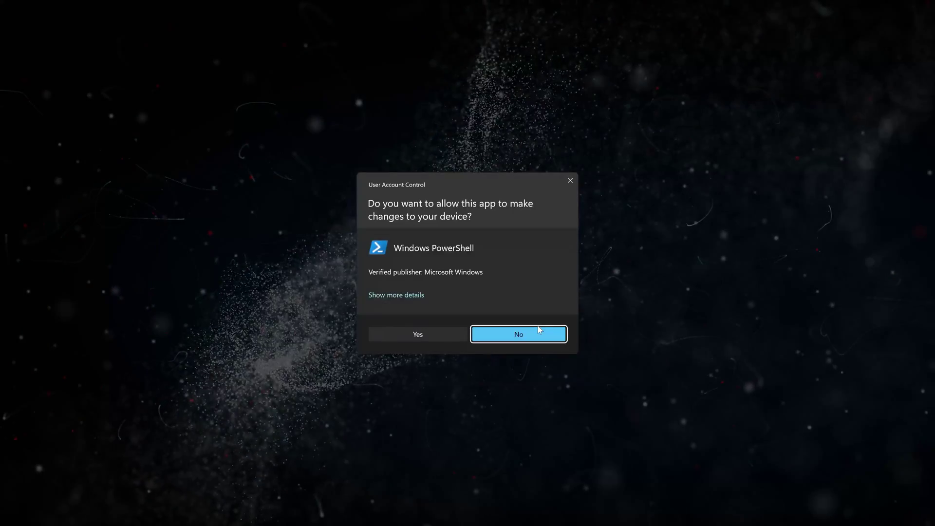
left_click(419, 336)
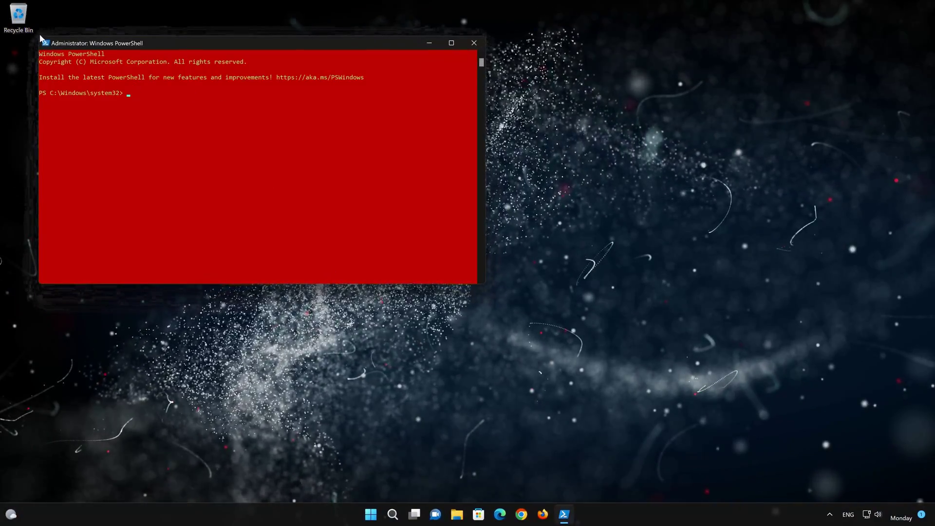
left_click_drag(42, 37, 358, 159)
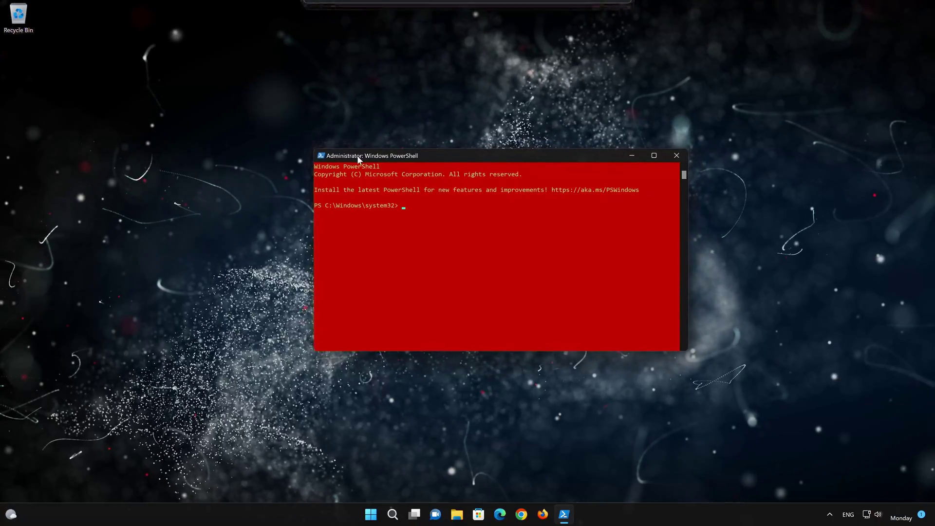
- Run the system file check with "sfc /scannow" and close PowerShell with "exit" when the scan is done
type("sfc")
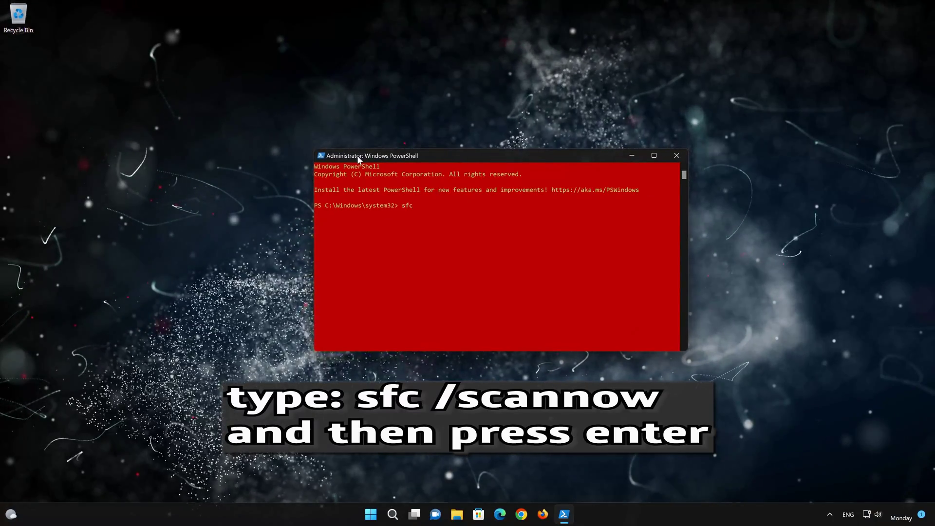
type(" /sca")
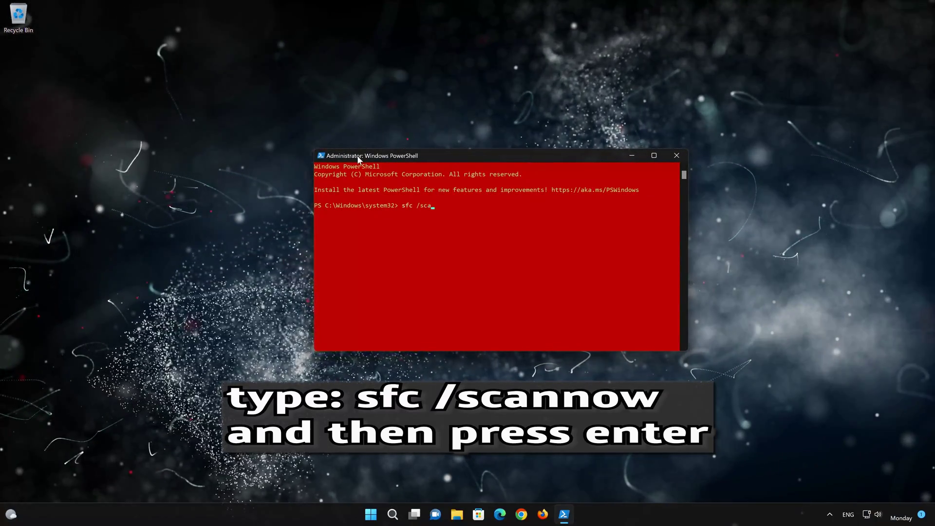
type("nnow")
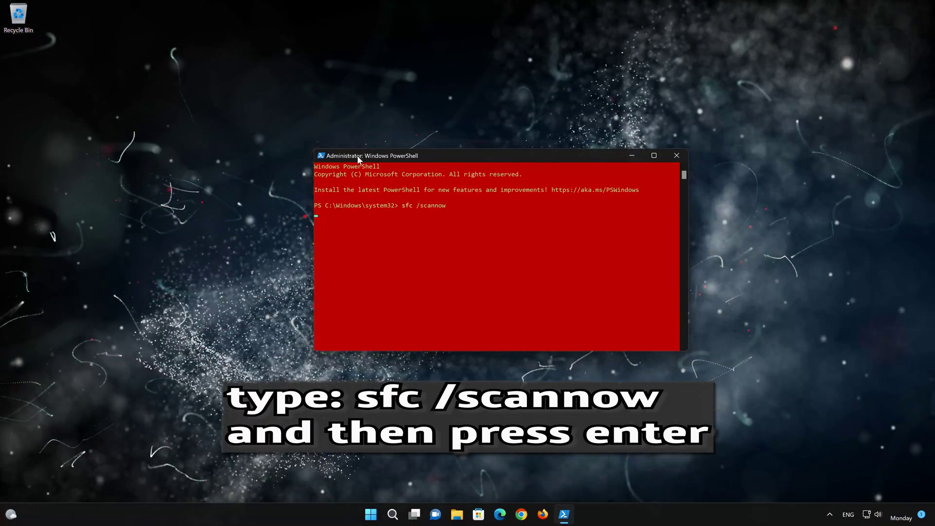
key("Return")
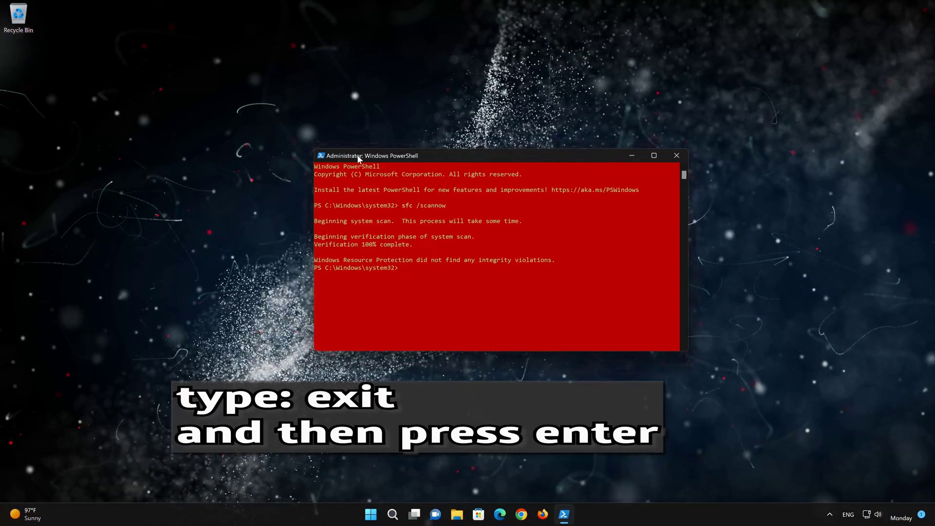
type("xit")
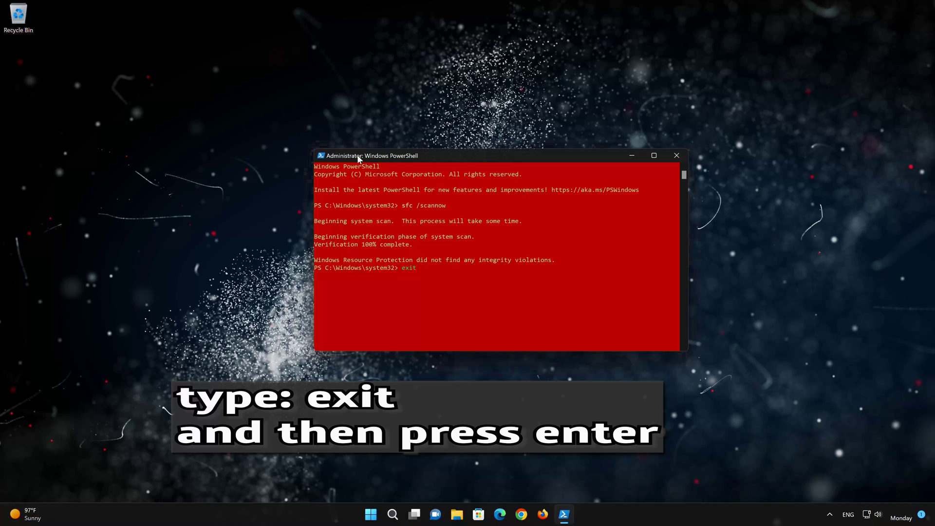
key("Return")
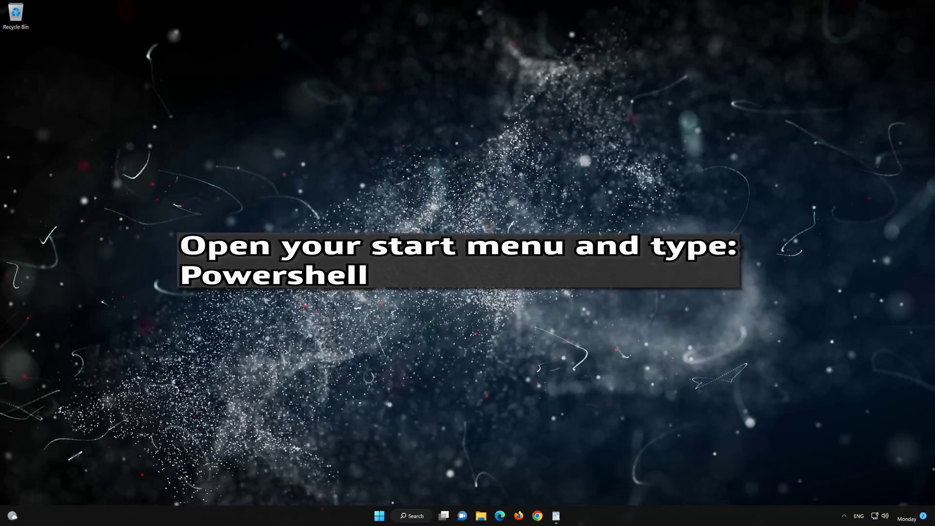
- Search Windows for "powershell" and run PowerShell 7 (x64) as administrator, moving its window toward the middle of the desktop
left_click(379, 519)
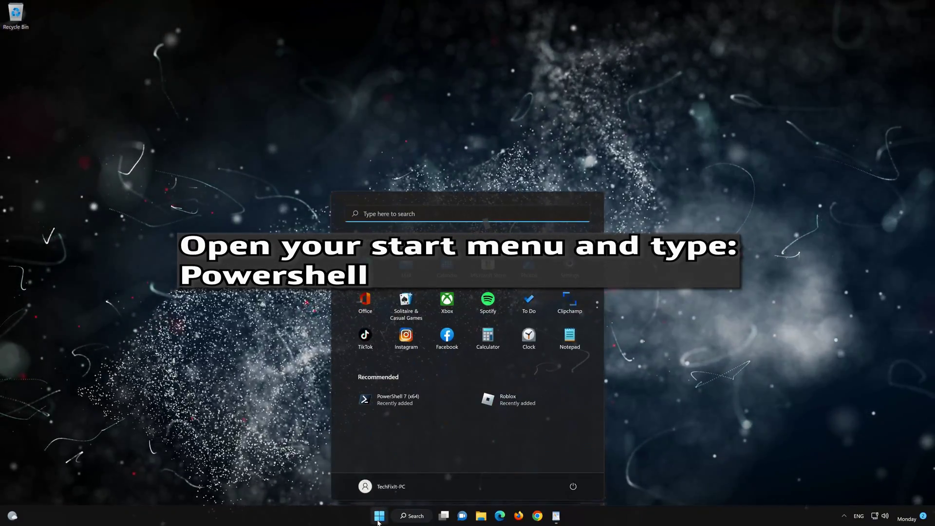
type("powershe")
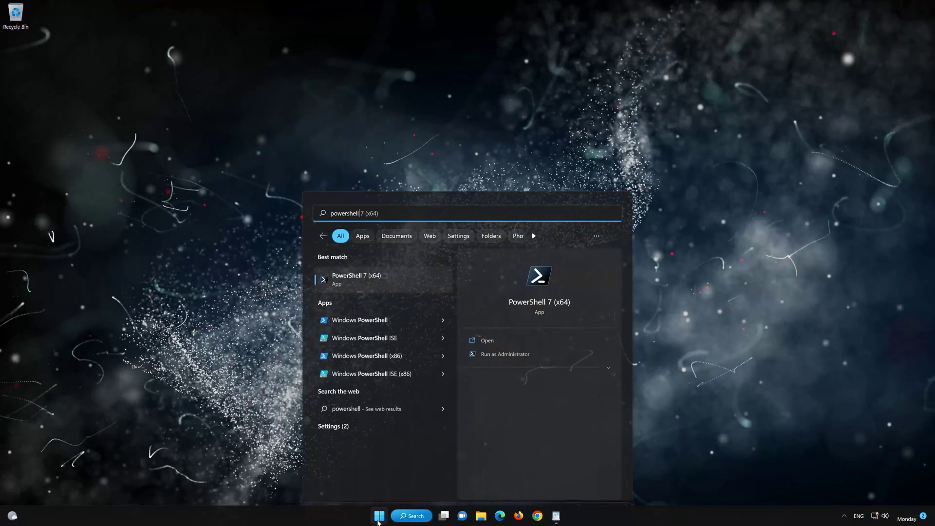
type("ll")
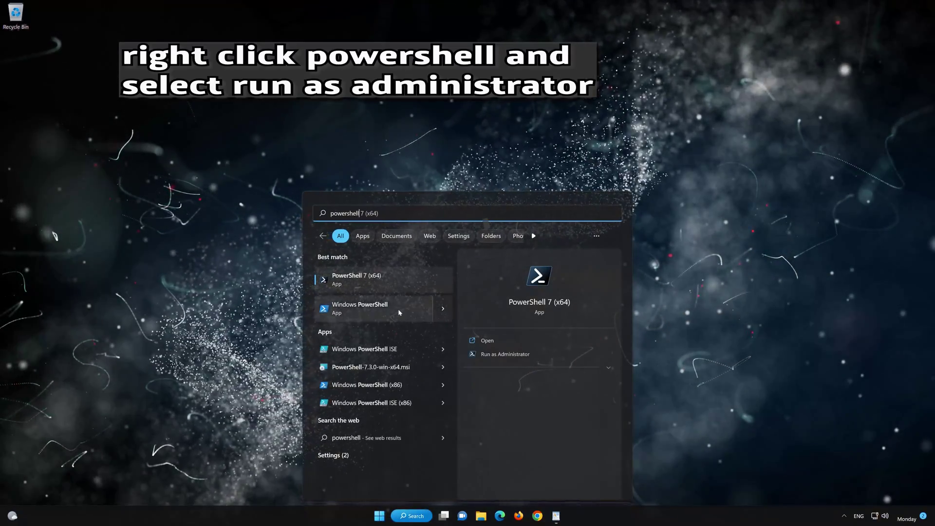
right_click(398, 282)
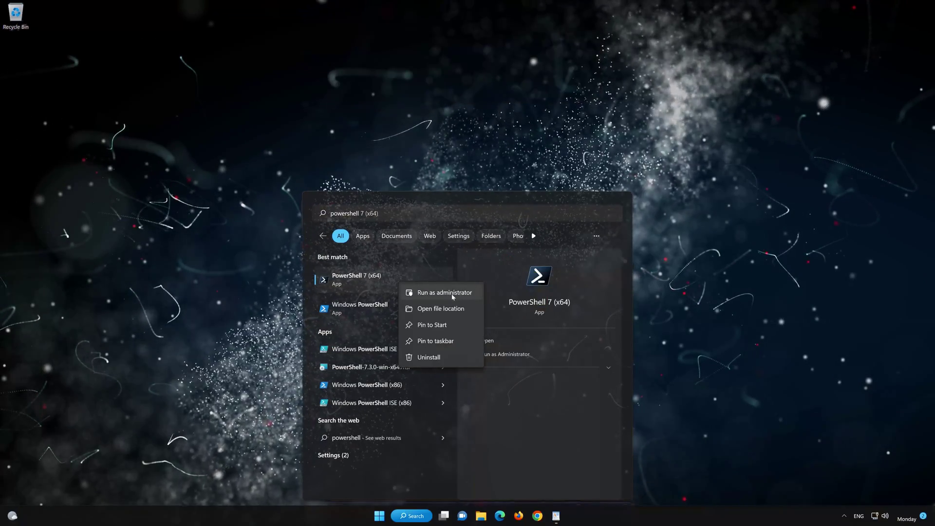
left_click(453, 294)
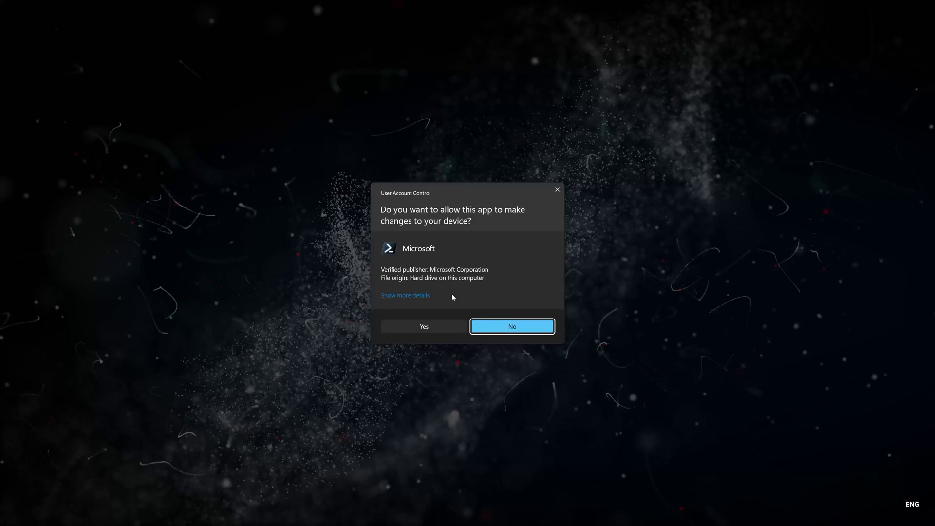
left_click(423, 326)
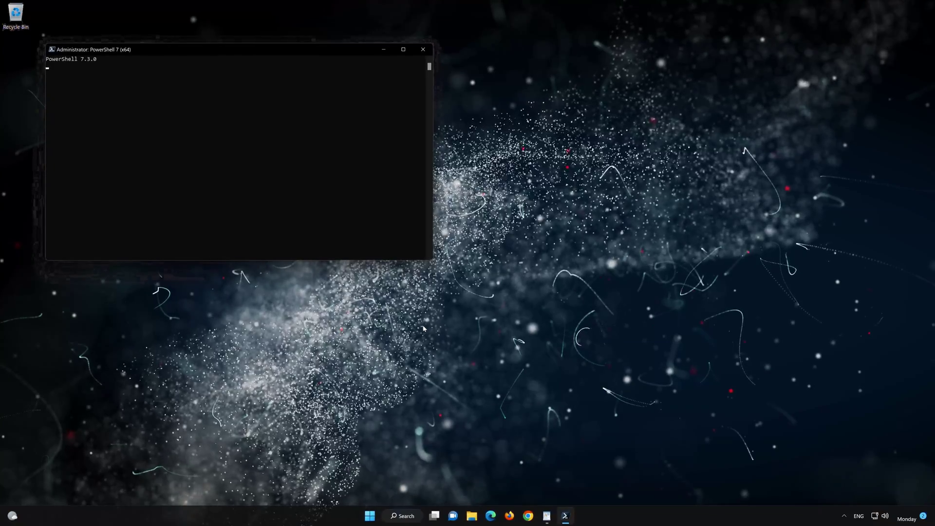
left_click_drag(282, 54, 549, 103)
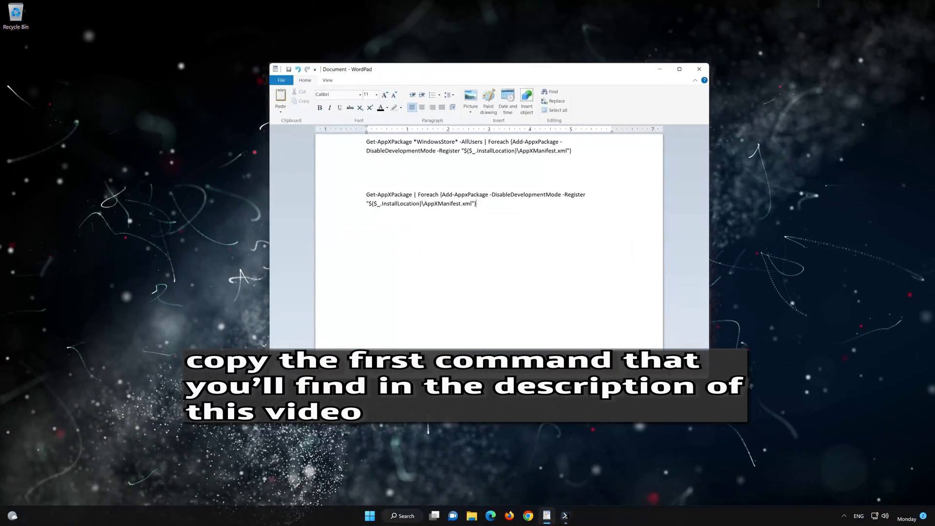
- Copy the first command, Get-AppXPackage *WindowsStore* -AllUsers, in full from the WordPad document and minimize WordPad
left_click_drag(571, 151, 366, 142)
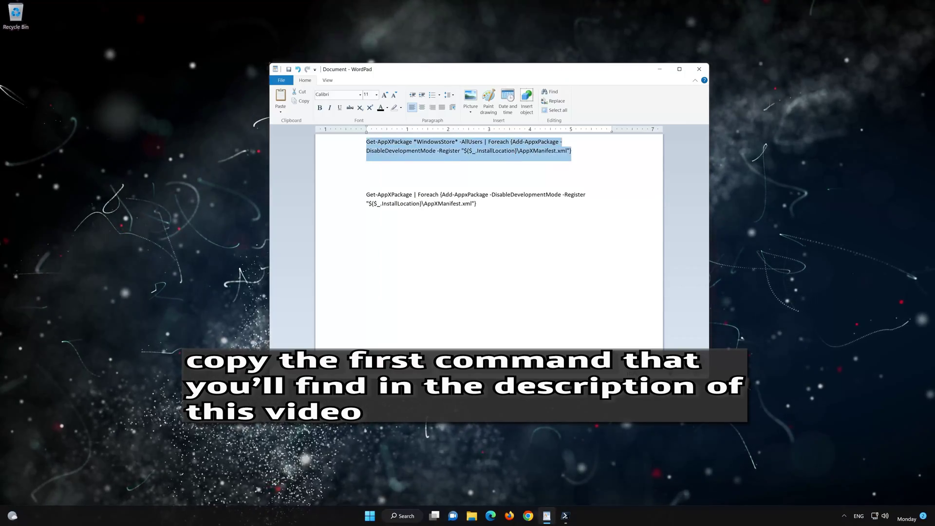
right_click(385, 146)
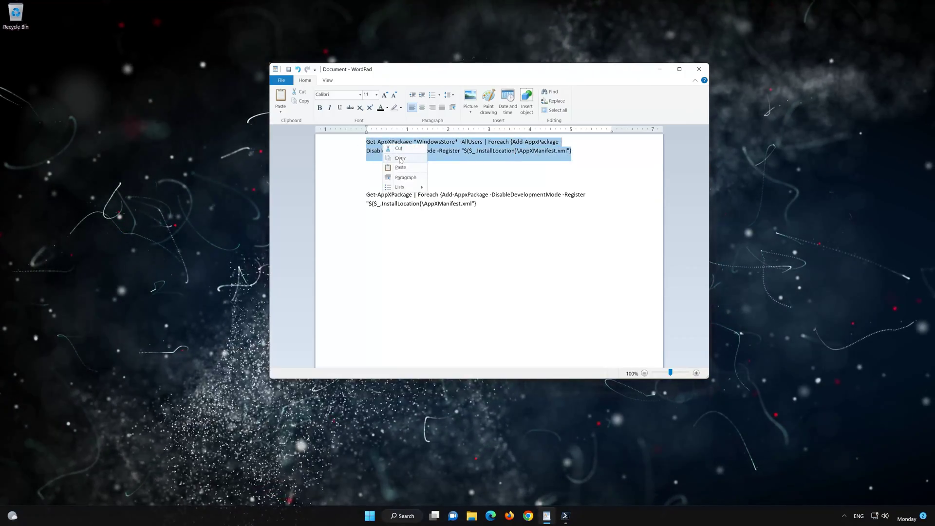
left_click(400, 158)
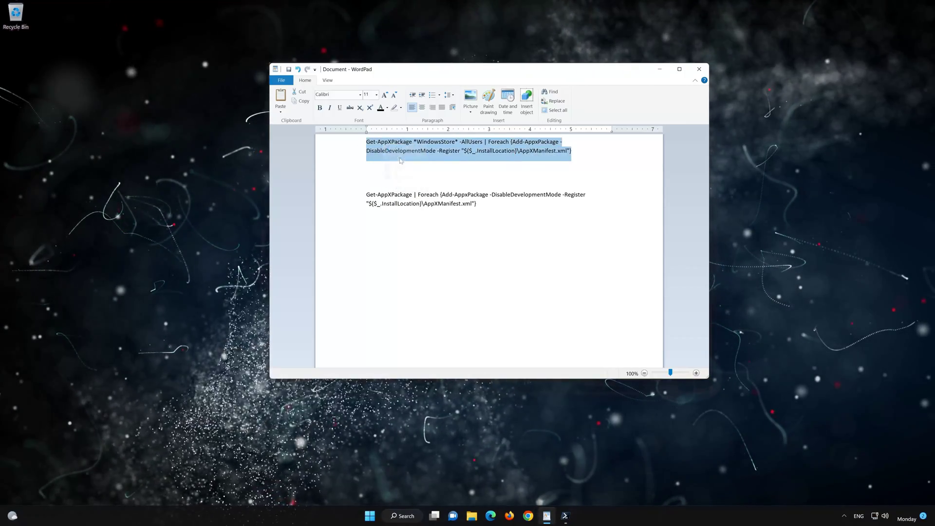
left_click(661, 70)
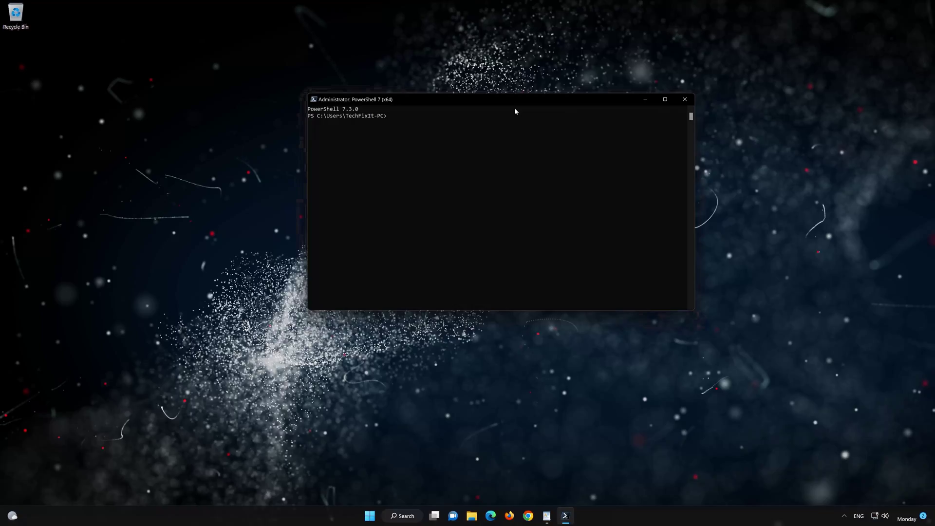
- Paste the copied *WindowsStore* re-registration command into the PowerShell 7 window and run it
right_click(506, 99)
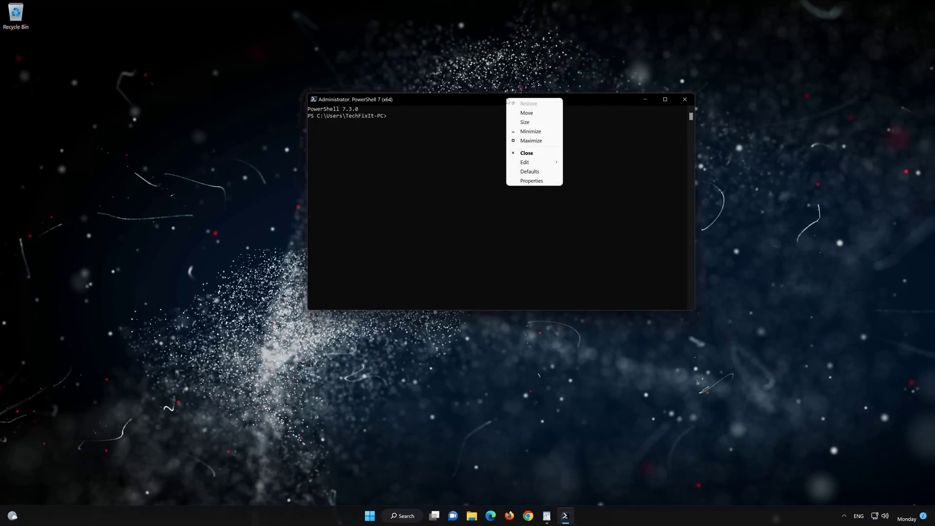
mouse_move(531, 164)
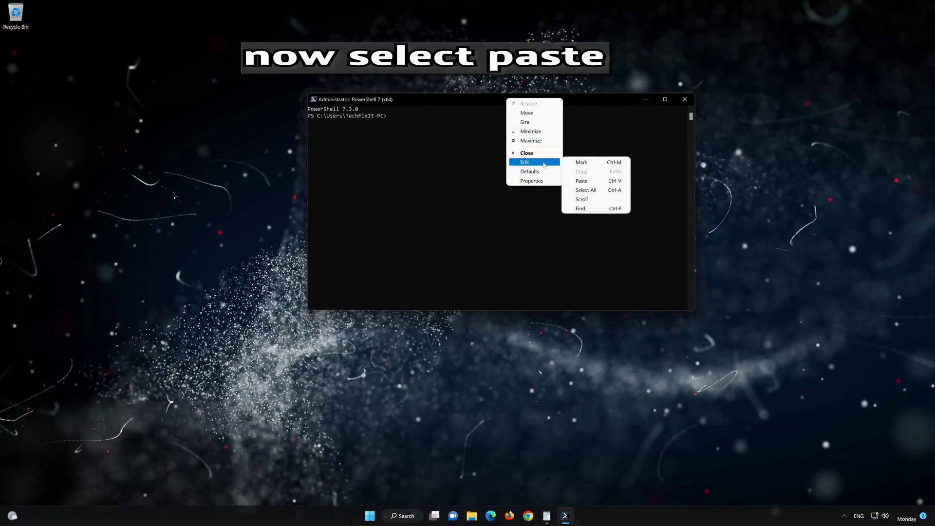
left_click(599, 181)
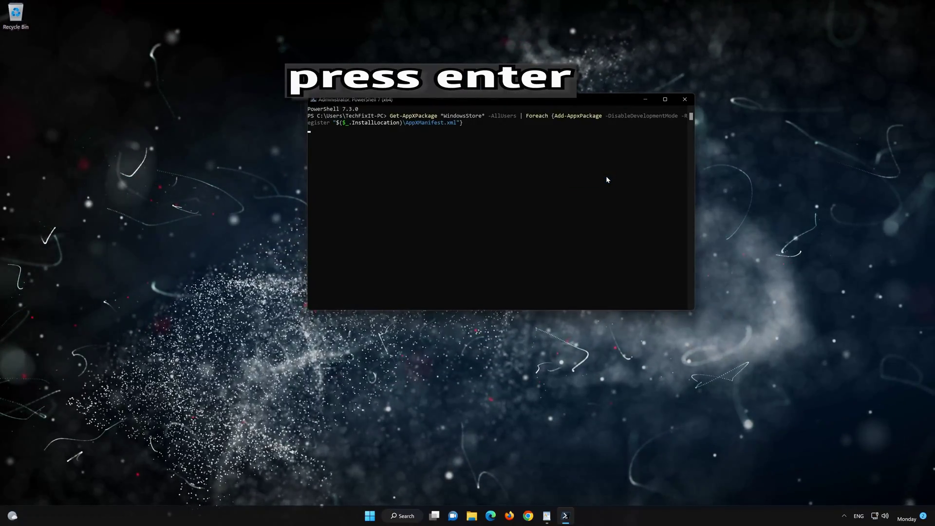
key("Return")
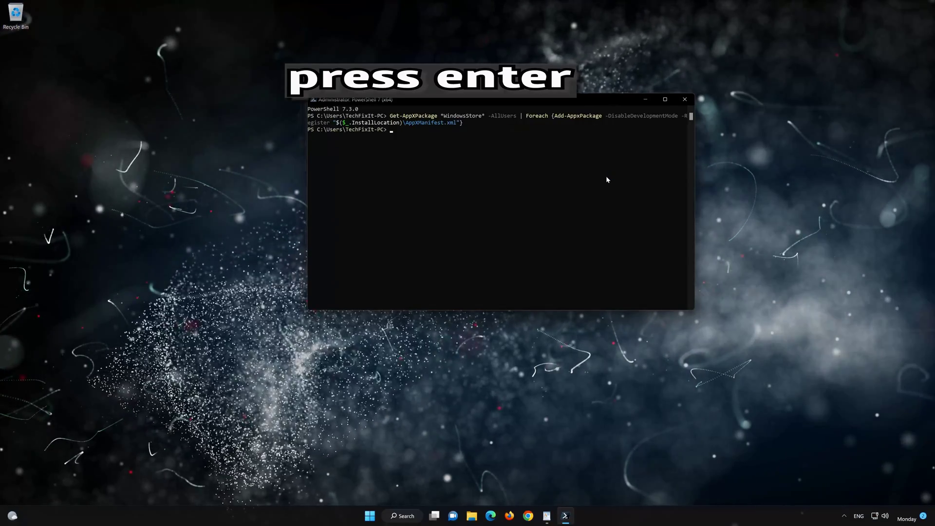
- Copy the second command, Get-AppXPackage | Foreach {Add-AppxPackage ...}, in full from the WordPad document and minimize WordPad
left_click(547, 517)
left_click_drag(477, 204, 377, 195)
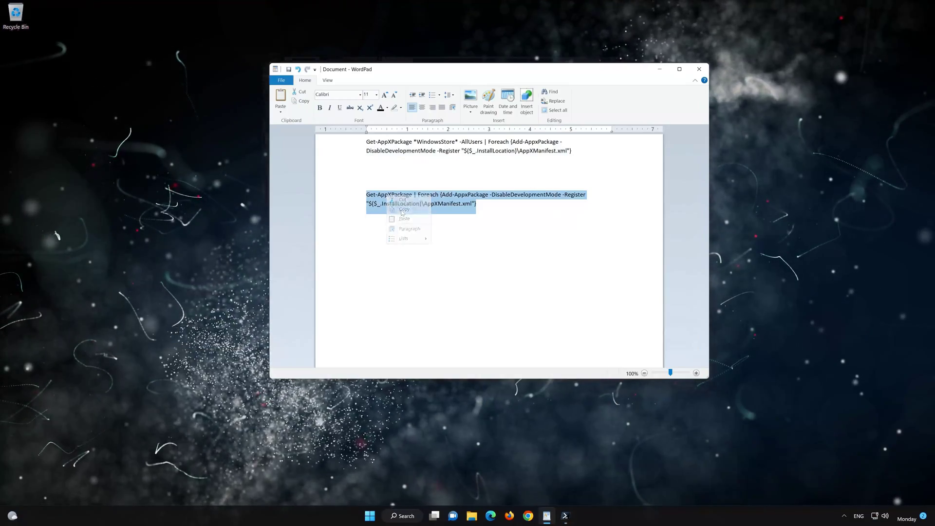
left_click(660, 71)
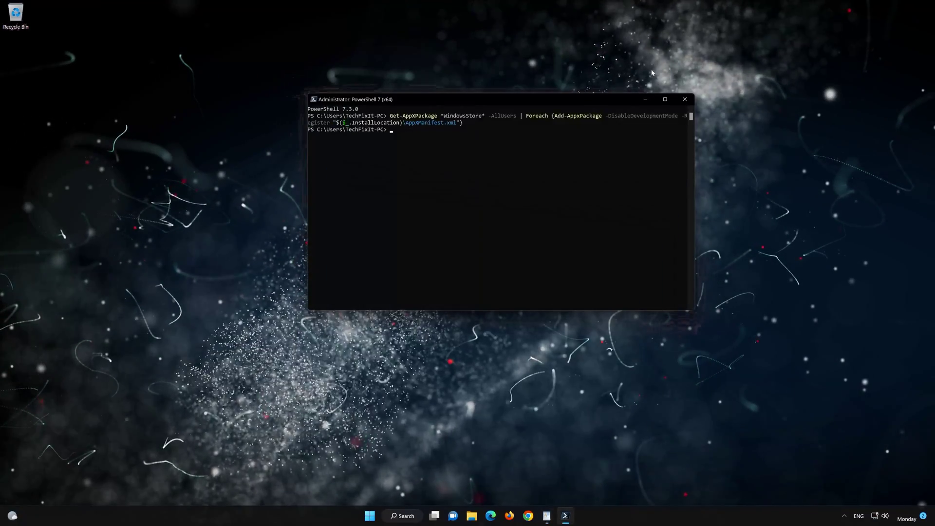
- Run the copied all-packages re-registration command in the PowerShell 7 window and close it with "exit" when the command is done
right_click(426, 100)
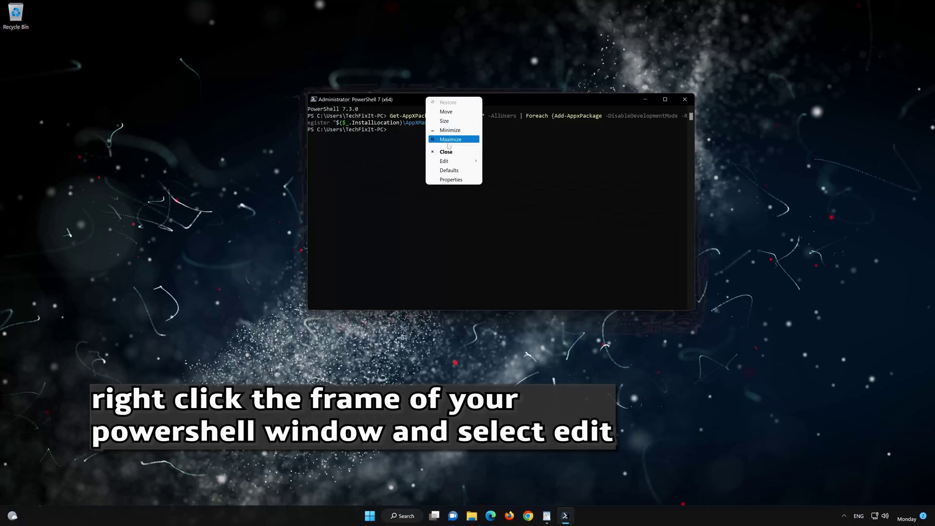
left_click(453, 165)
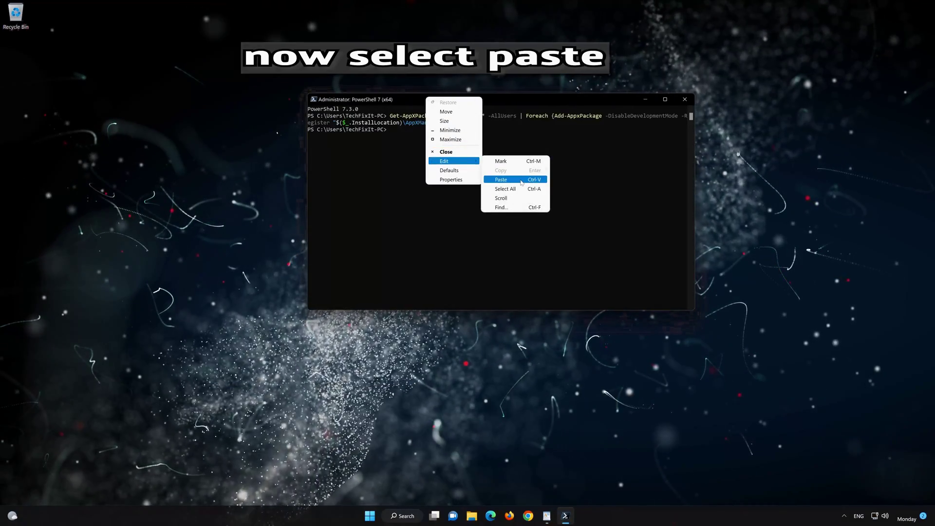
left_click(520, 182)
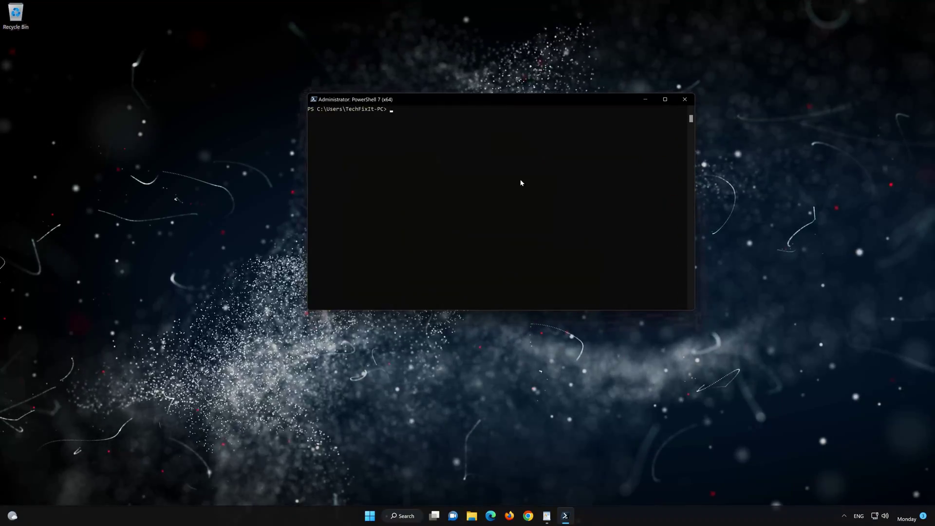
type("ex")
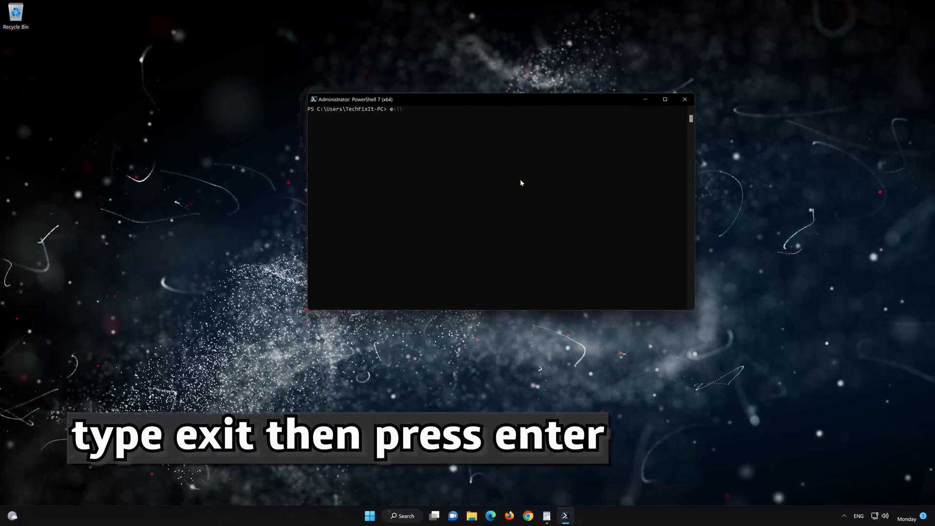
type("it")
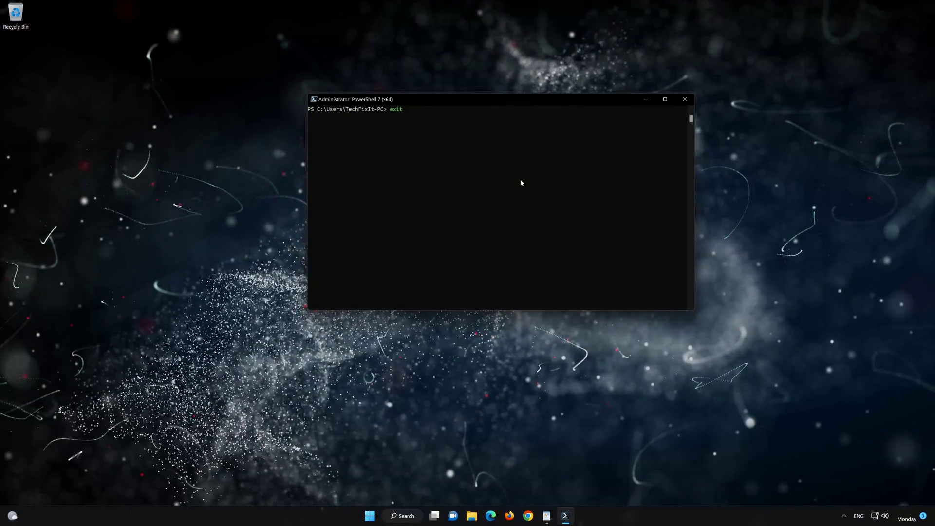
key("Return")
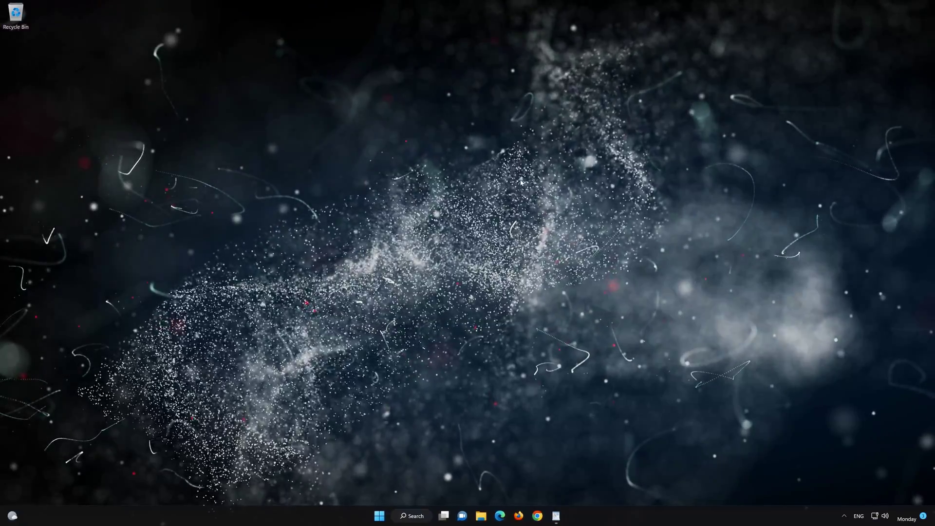
- Search Windows for "microsoft Store", pin Microsoft Store to the taskbar and open it from there
left_click(380, 516)
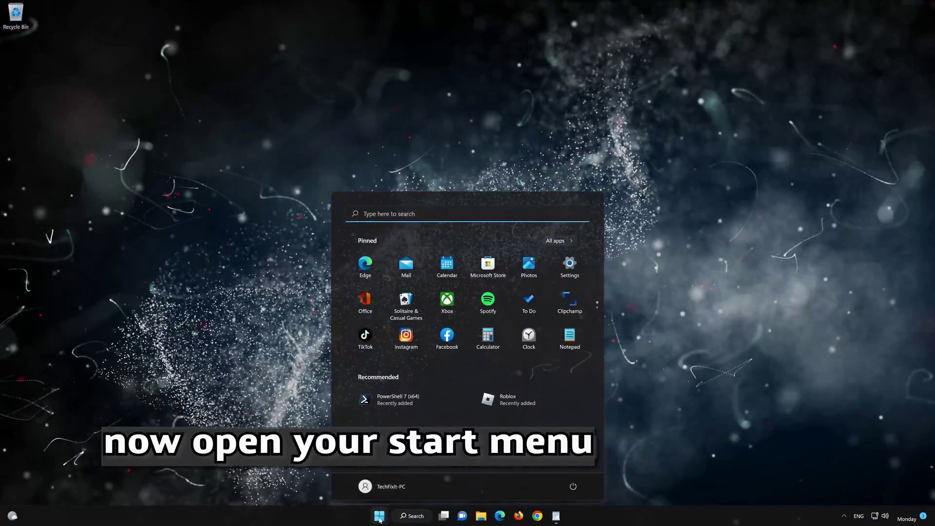
type("microsoft Store")
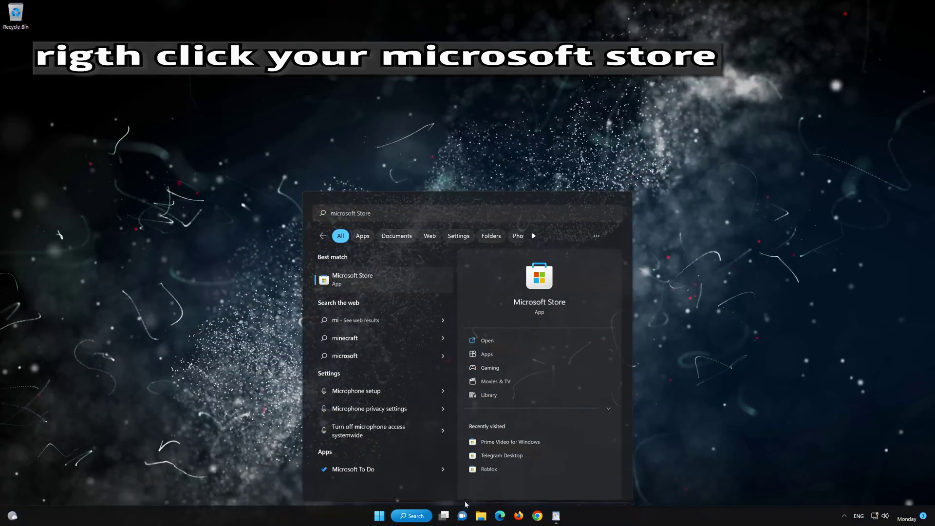
right_click(429, 284)
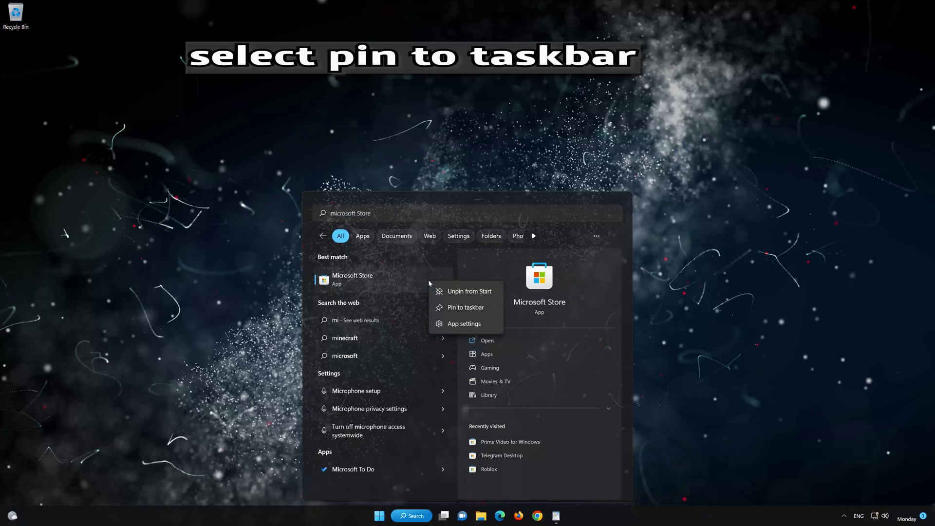
left_click(469, 308)
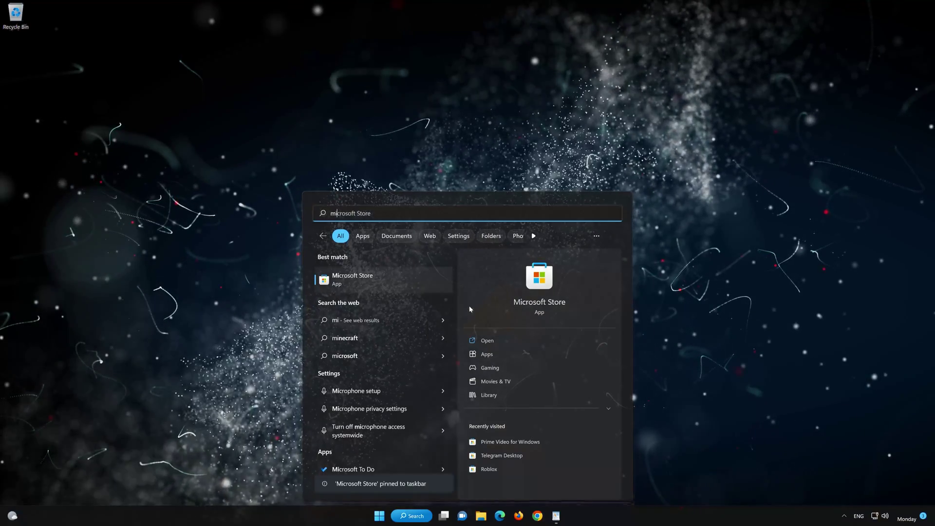
left_click(663, 312)
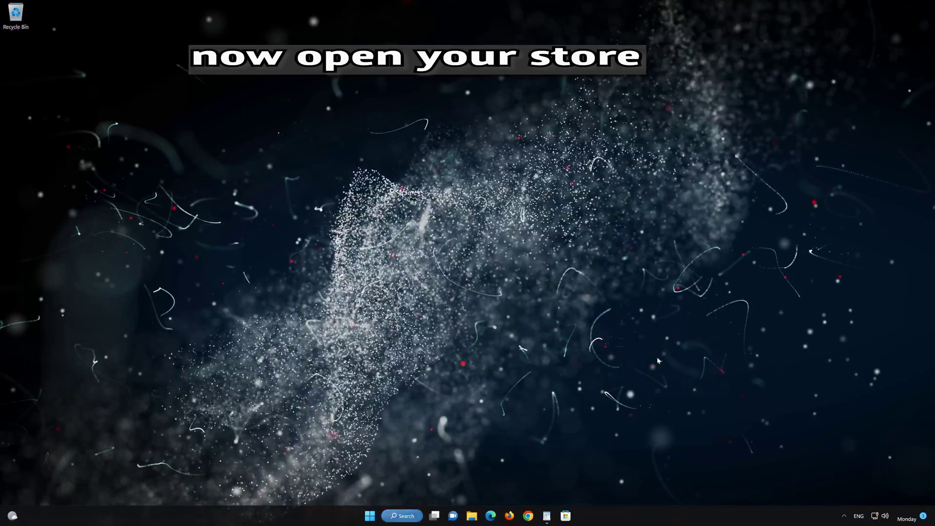
left_click(566, 517)
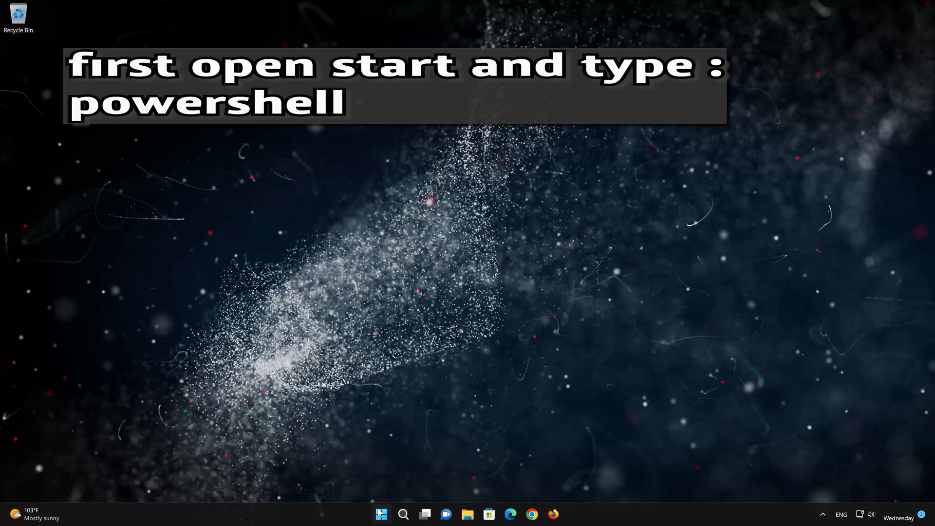
- Search Windows for "powershell" and run Windows PowerShell as administrator, allowing the changes and moving its window toward the middle of the desktop
left_click(381, 514)
type("po")
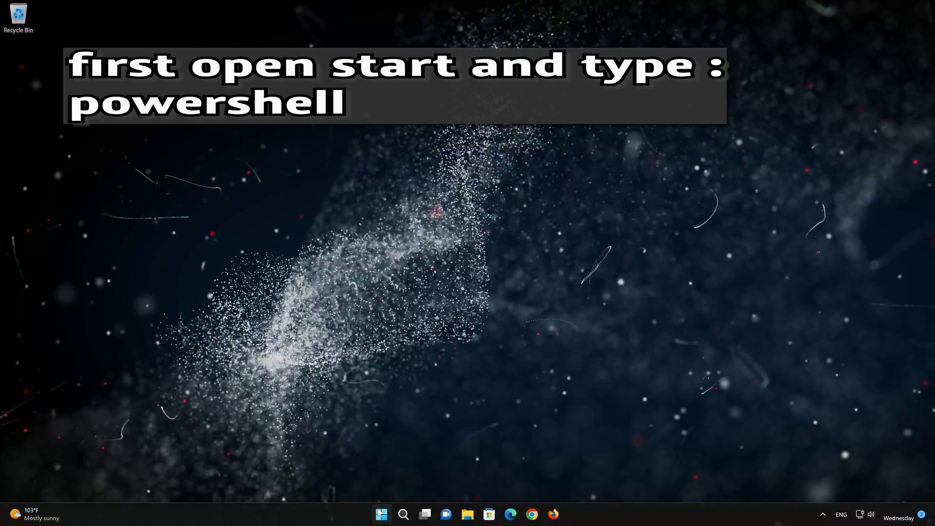
type("wers")
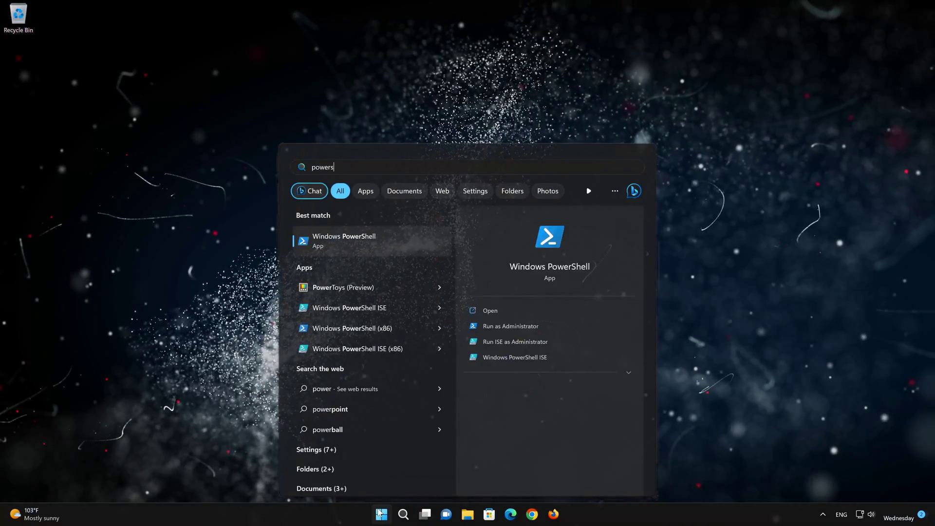
type("hell")
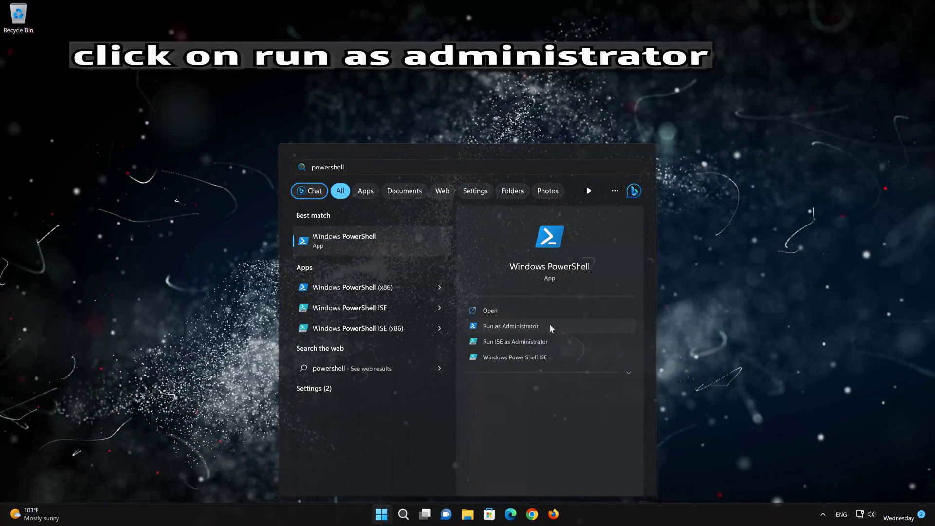
left_click(535, 325)
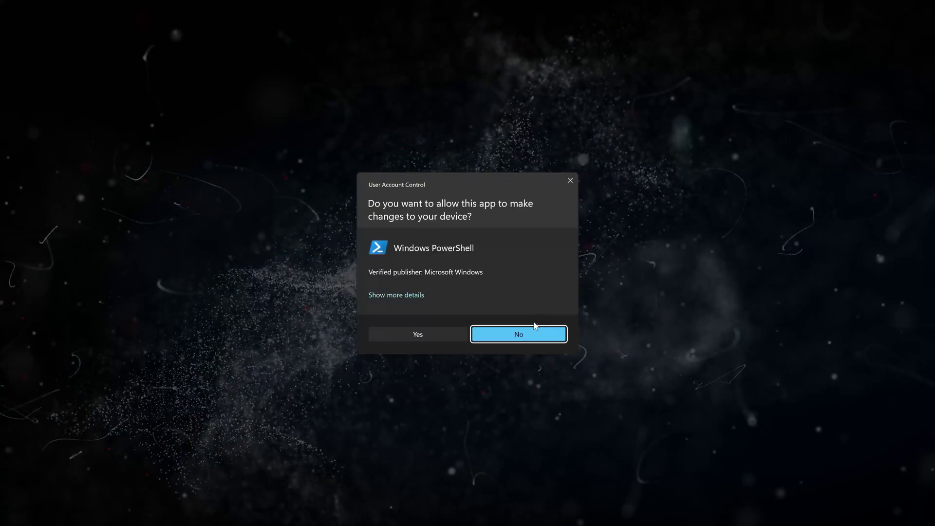
left_click(426, 334)
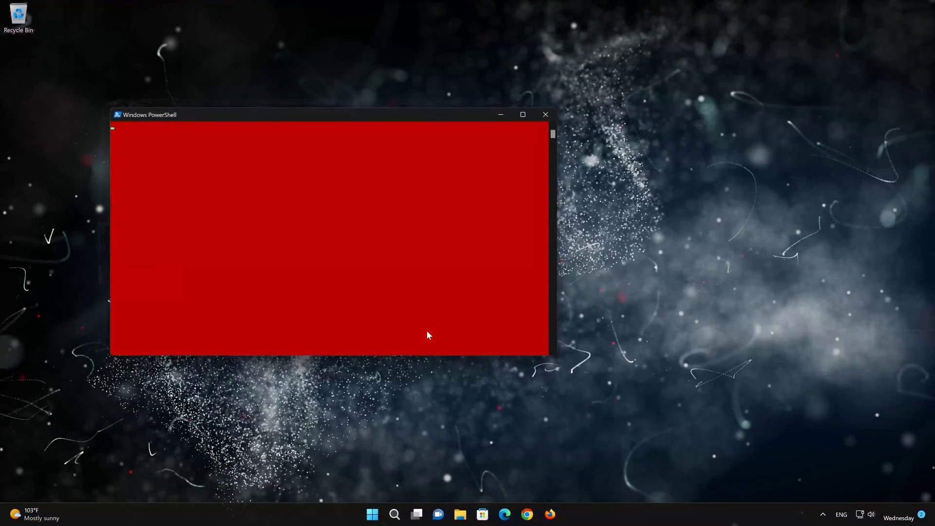
left_click_drag(320, 115, 470, 139)
left_click_drag(262, 131, 294, 155)
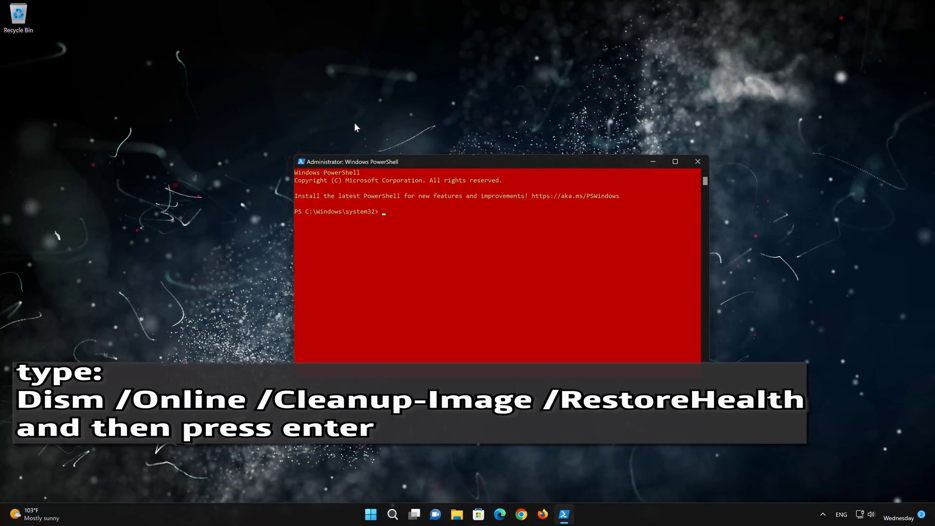
- Repair the Windows image with "DISM /Online /cleanup-Image /RestoreHealth" and close PowerShell with "exit" when the repair is done
type("DIS")
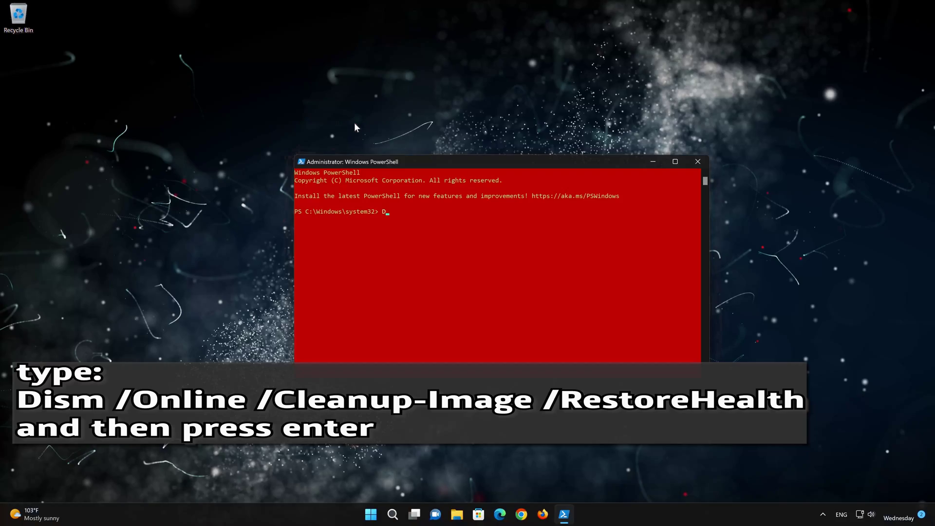
type("M ")
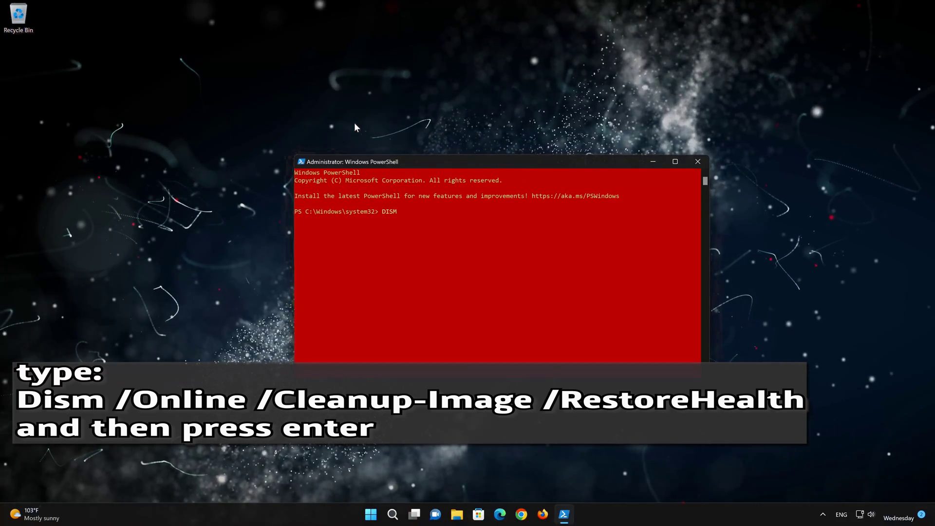
type("/")
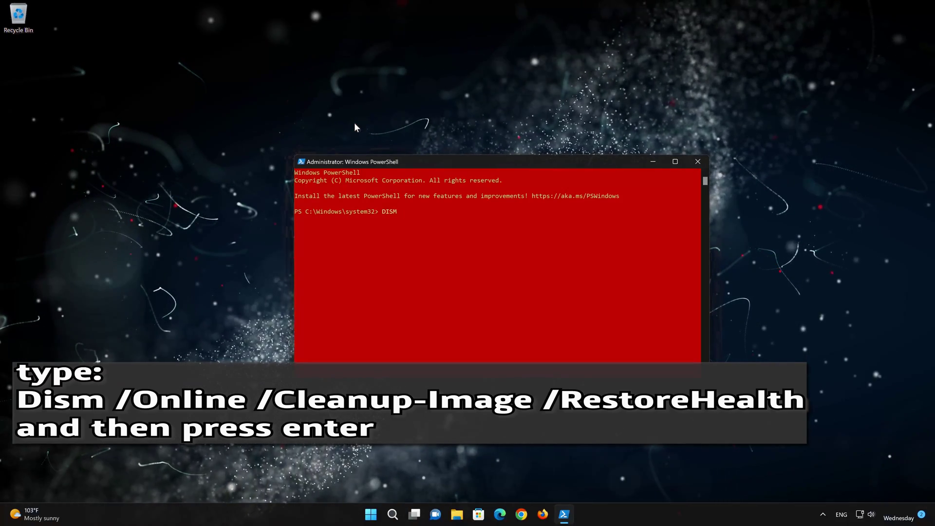
type("O")
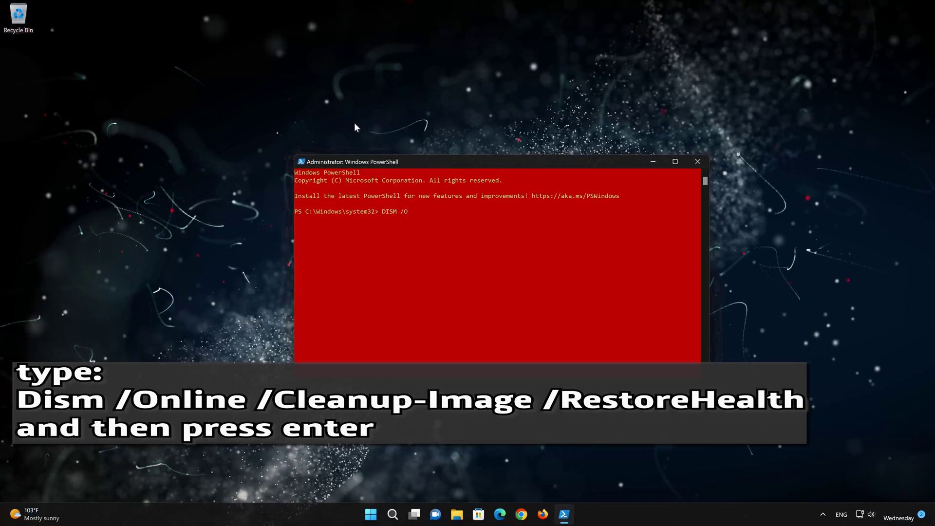
type("nline")
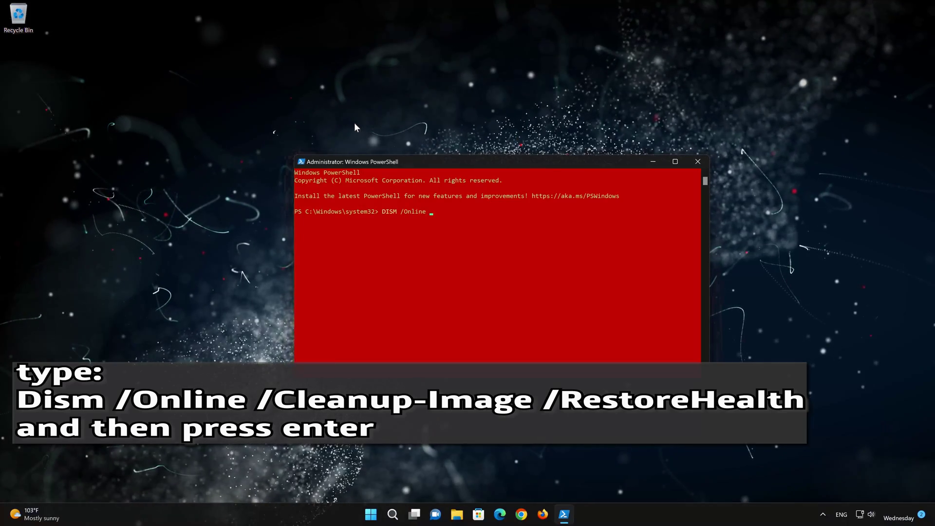
type(" /")
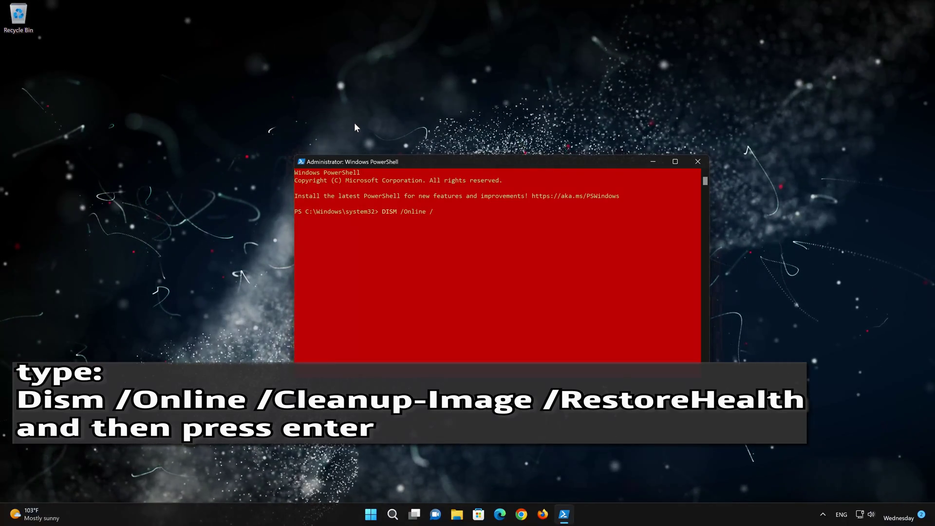
type("clean")
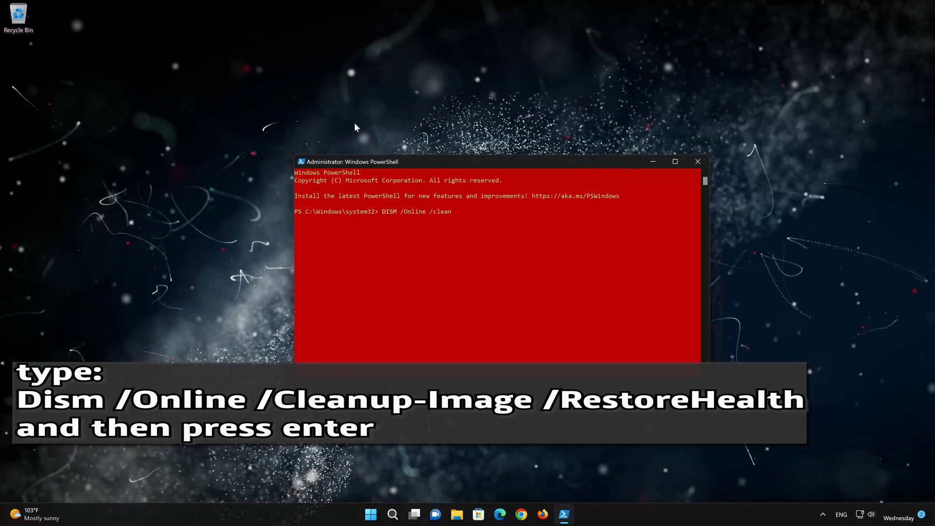
type("up-Image")
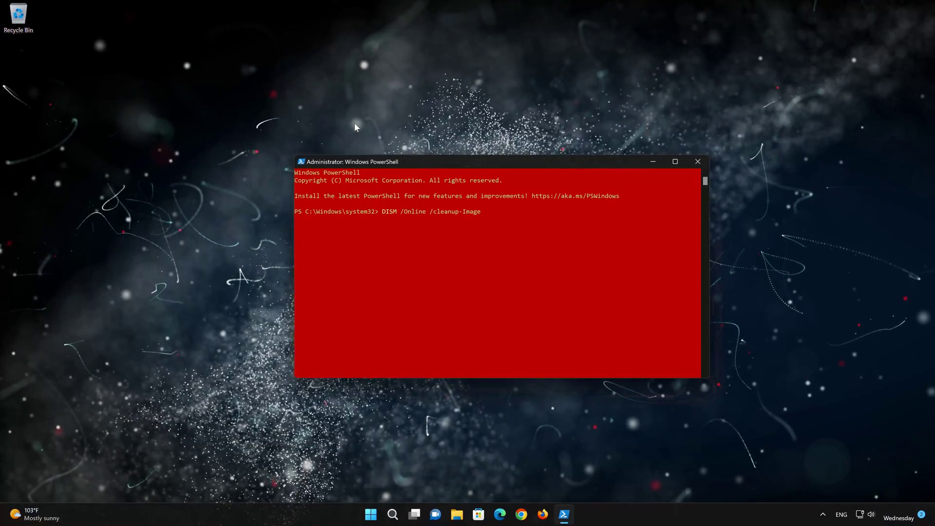
type(" /R")
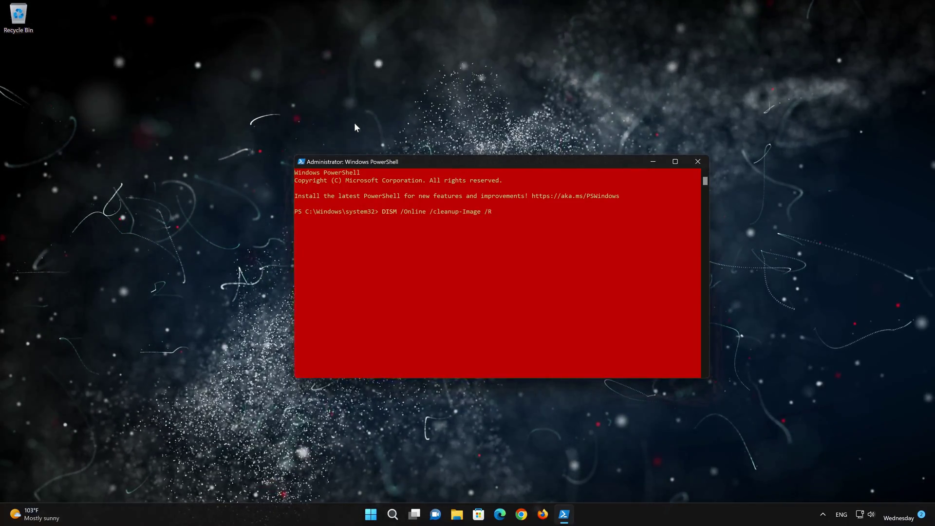
type("estore")
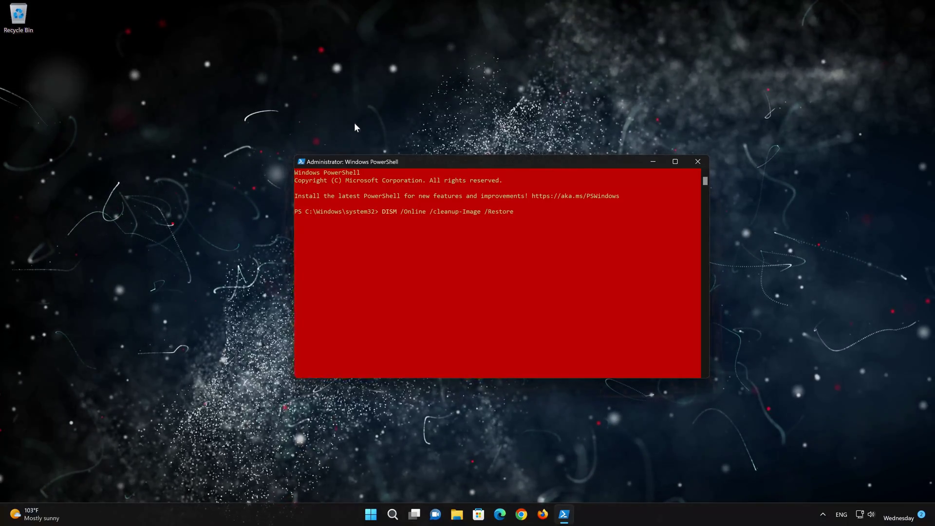
type("Health")
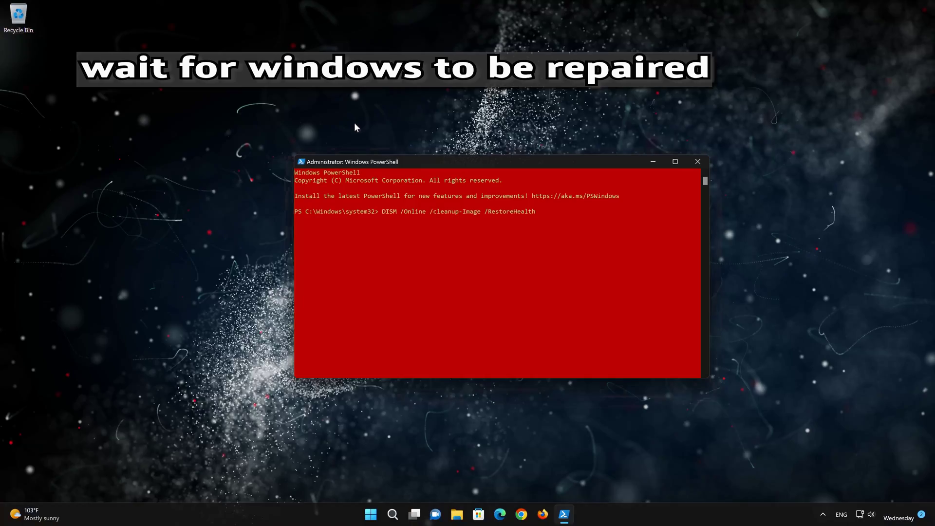
key("Return")
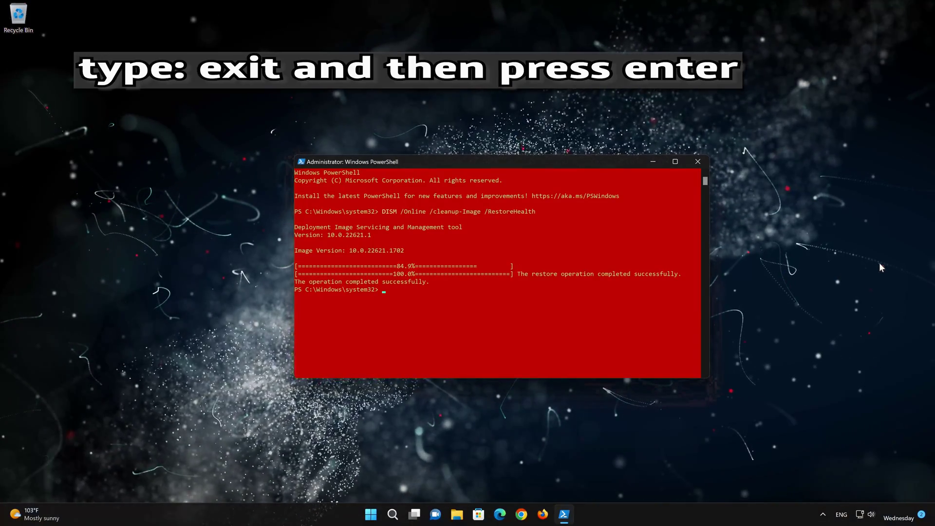
type("exit")
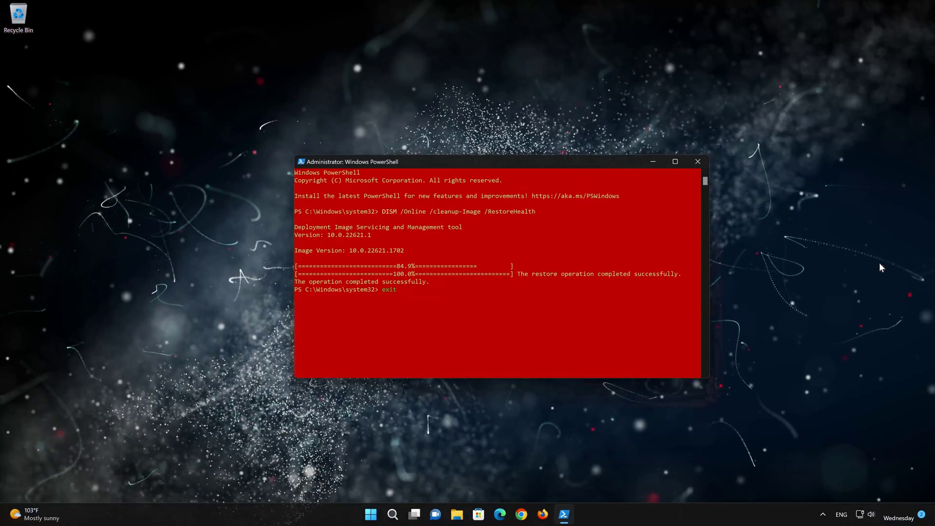
key("Return")
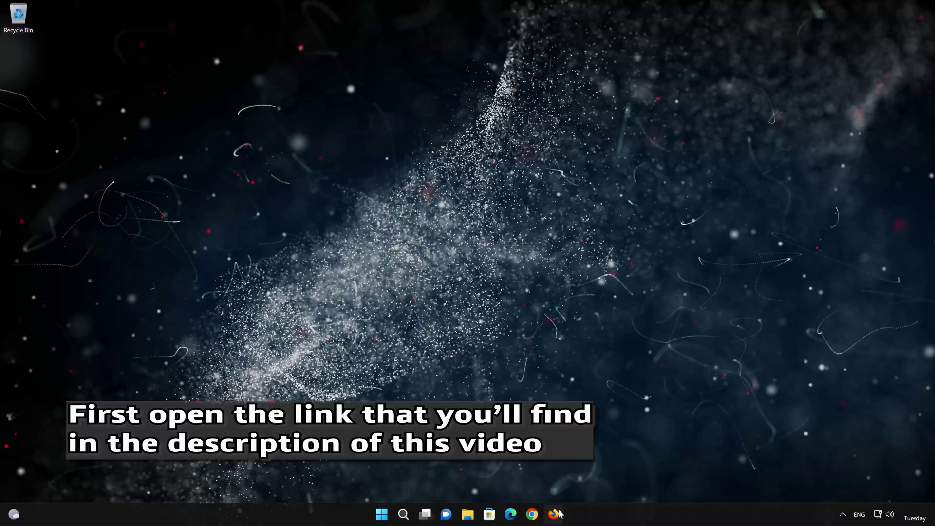
- Open the copied microsoft.com/software-download/windows11 link in Firefox, download the Windows 11 installation media creation tool and close the browser
left_click(555, 514)
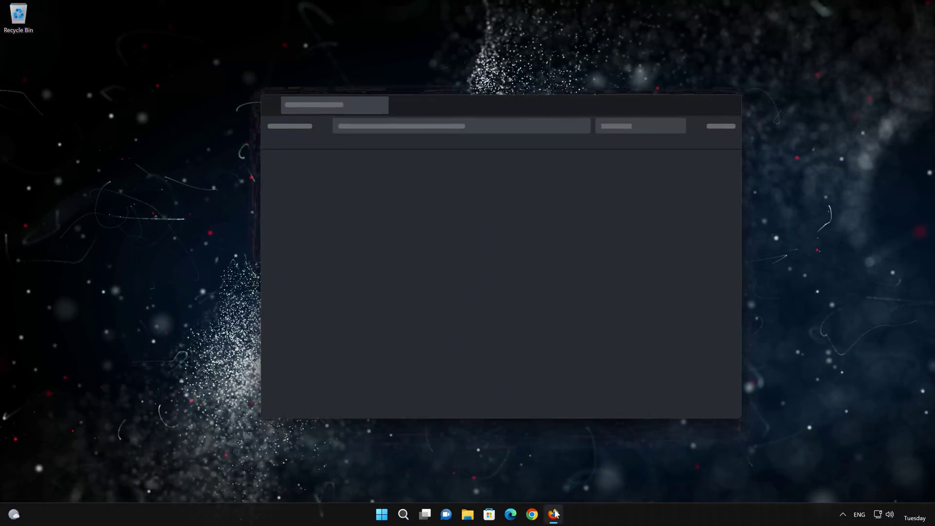
right_click(438, 127)
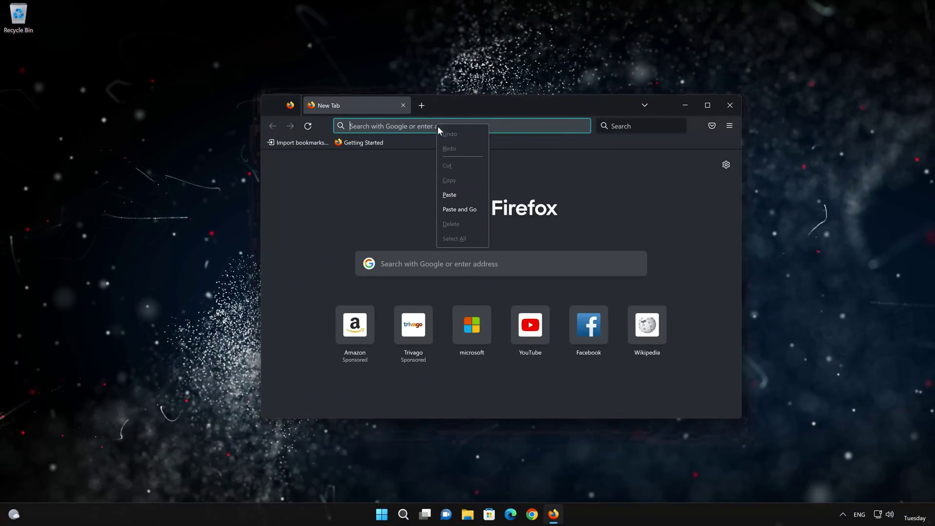
left_click(463, 208)
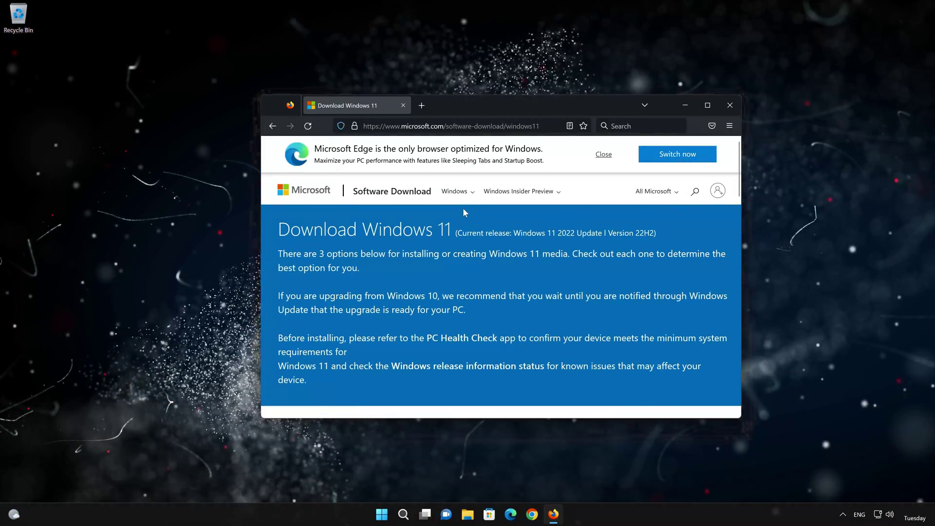
scroll(463, 208, "down", 10)
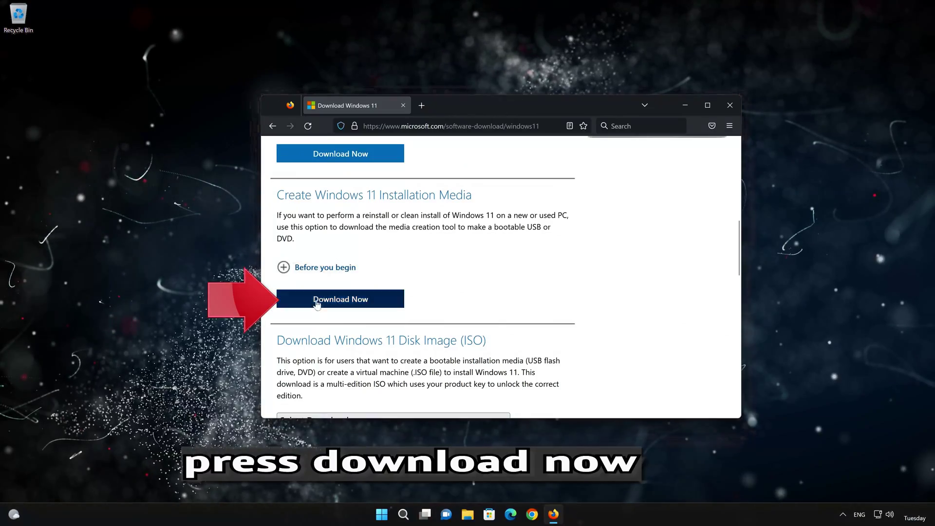
left_click(340, 301)
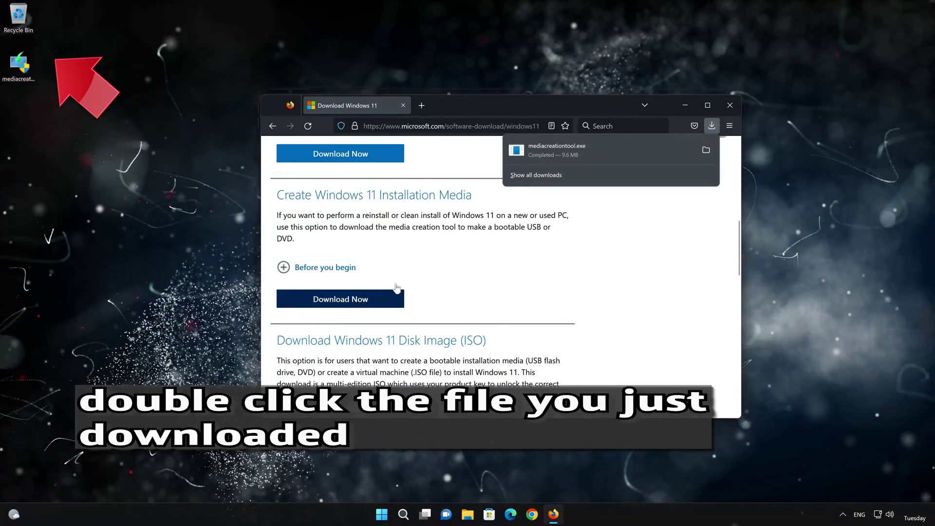
left_click(728, 105)
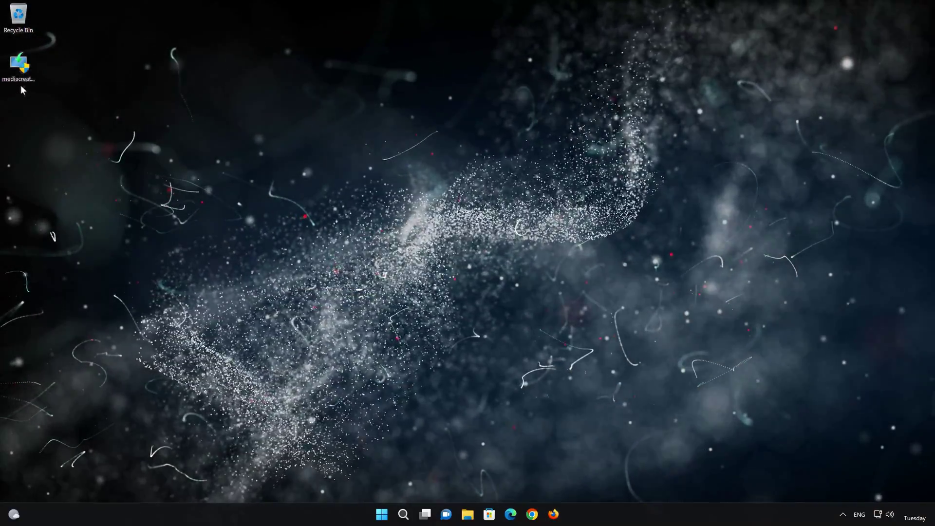
- Run mediacreationtool from the desktop, allowing the changes, accept its license terms and continue with the recommended language and edition
double_click(18, 76)
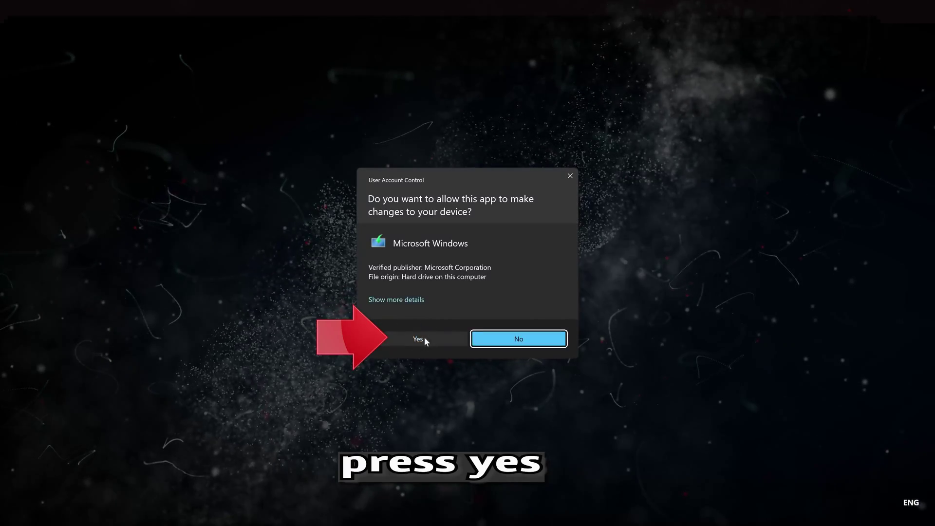
left_click(413, 340)
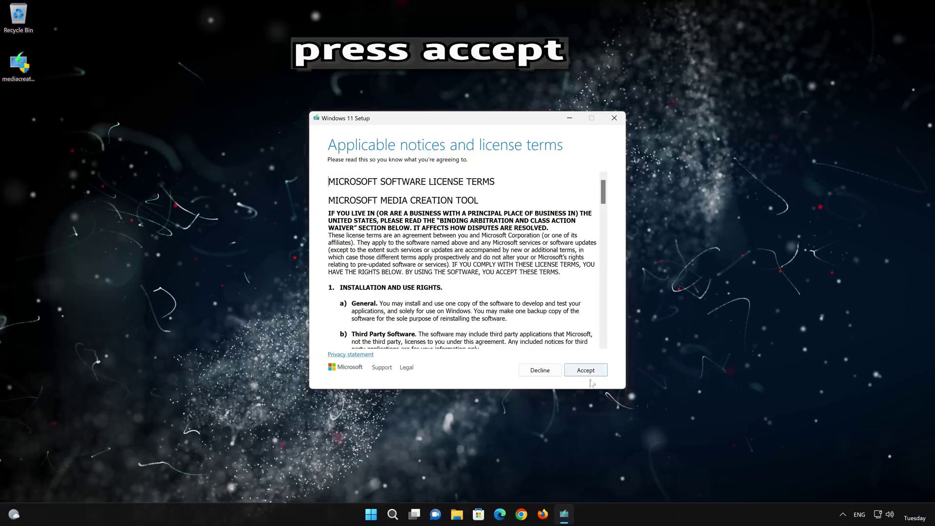
left_click(589, 372)
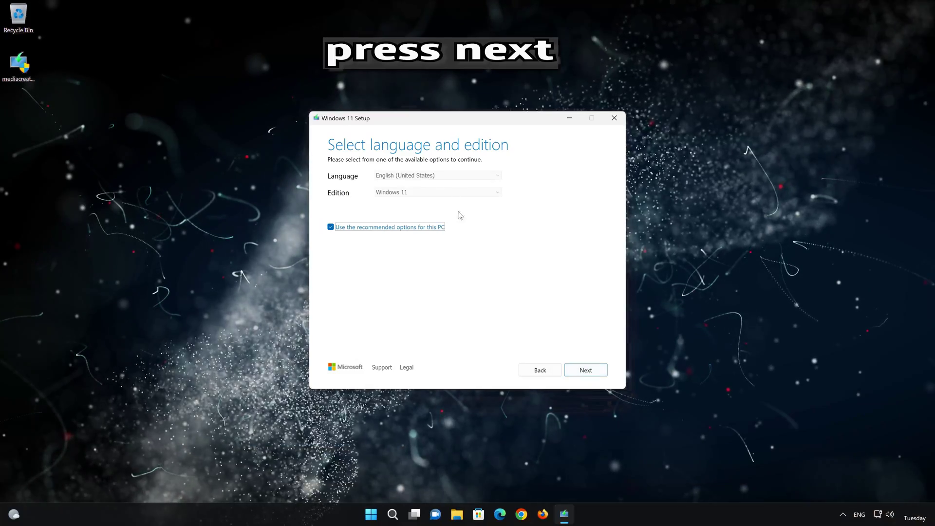
left_click(598, 374)
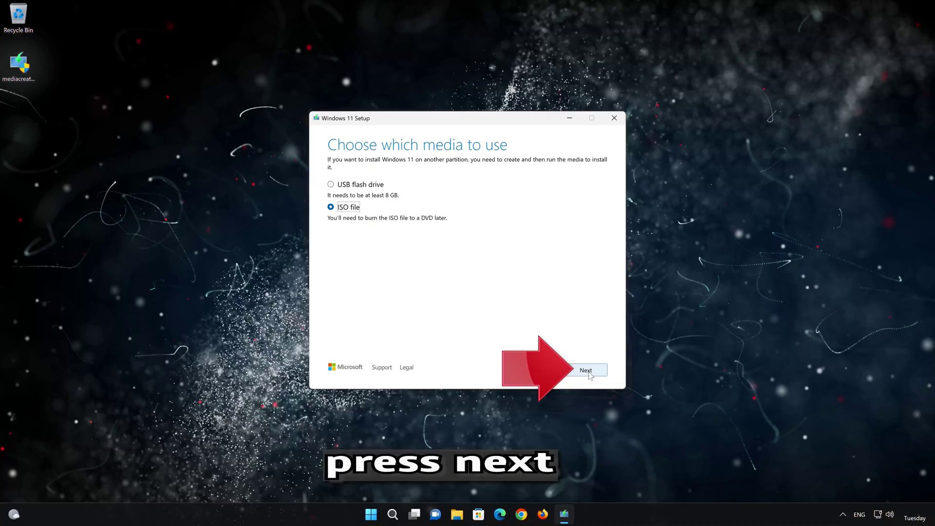
- Create the installation media as an ISO file named "Windows 11" on the Desktop and finish the setup tool when it is done
left_click(586, 370)
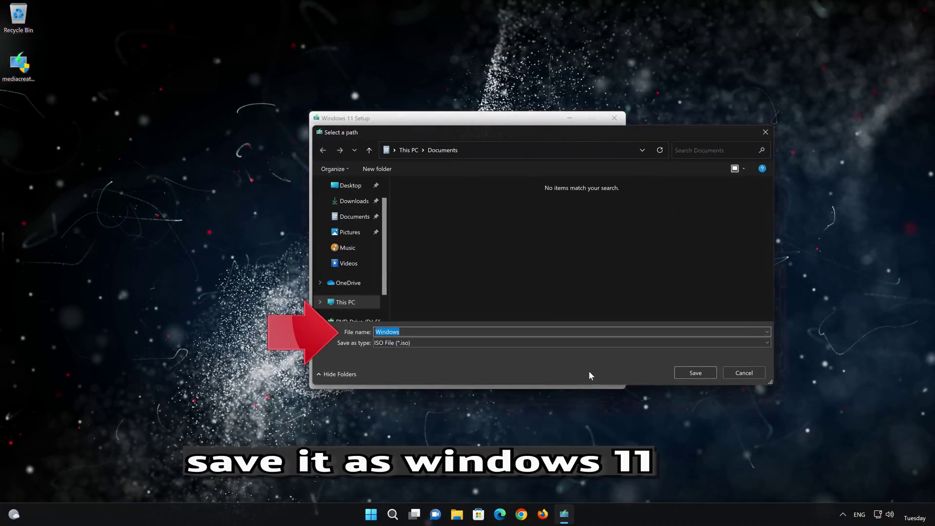
key("End")
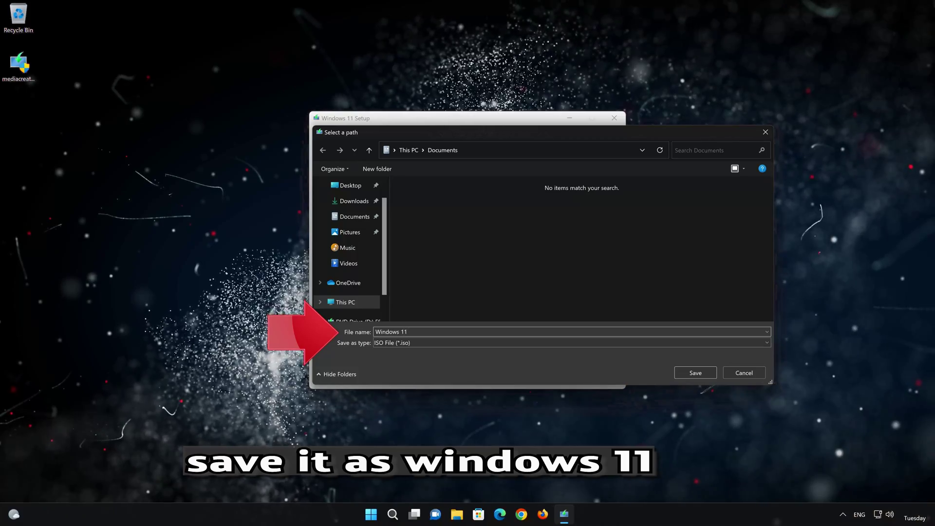
left_click(356, 190)
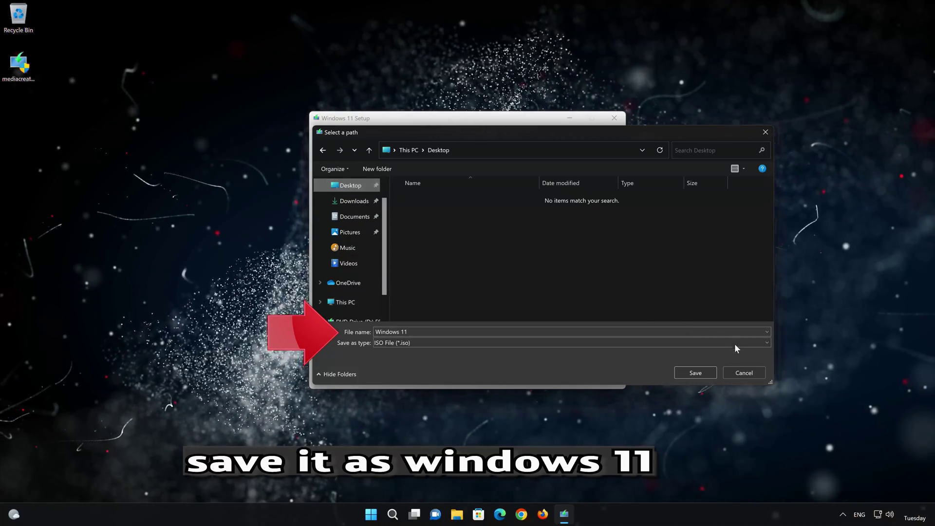
left_click(696, 372)
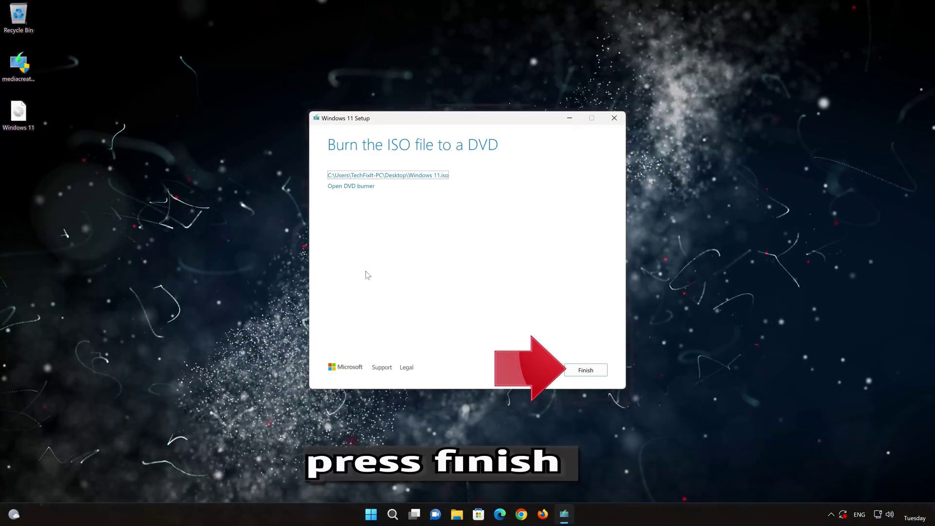
left_click(584, 371)
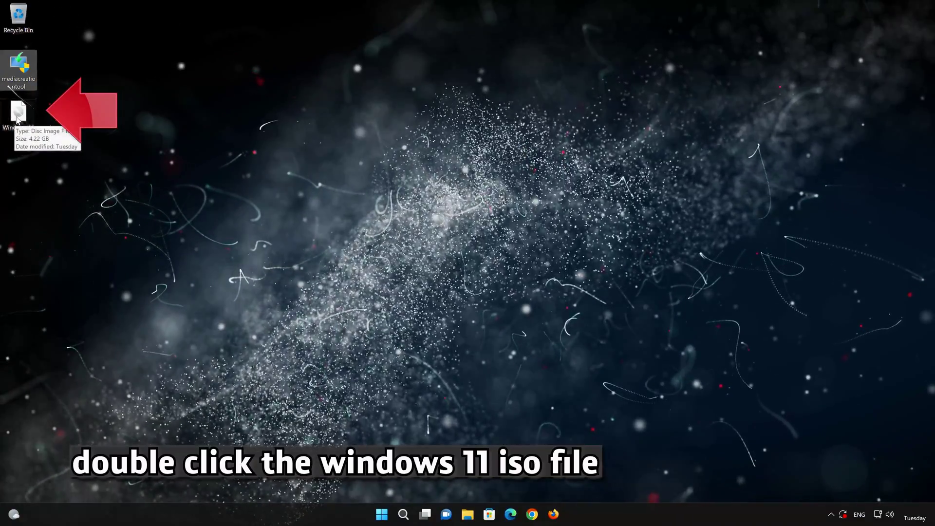
- Mount the Windows 11 ISO from the desktop, run its setup application with changes allowed, and close the drive's folder window
double_click(17, 113)
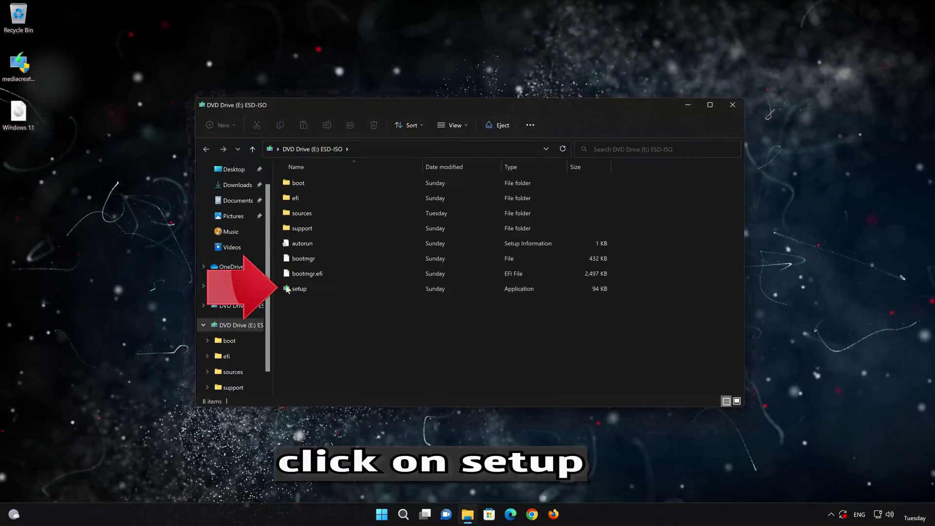
double_click(351, 290)
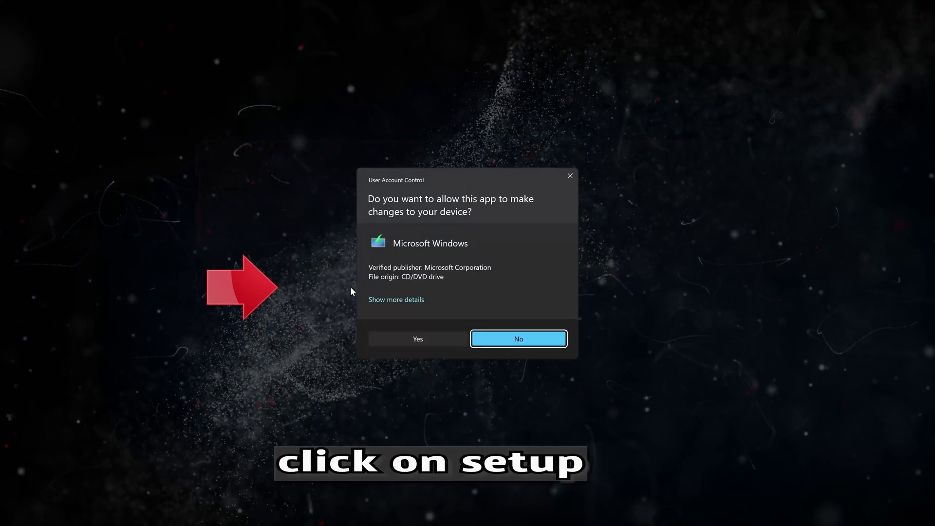
left_click(416, 338)
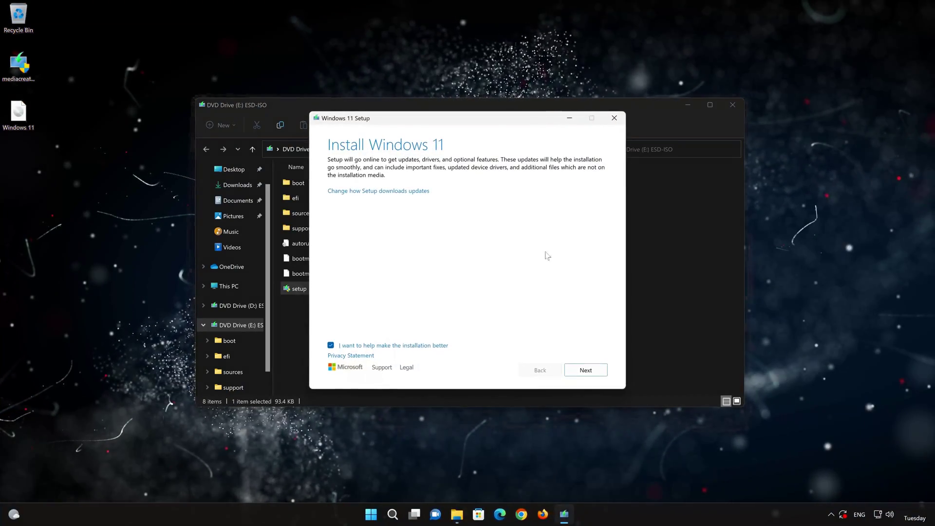
left_click(730, 104)
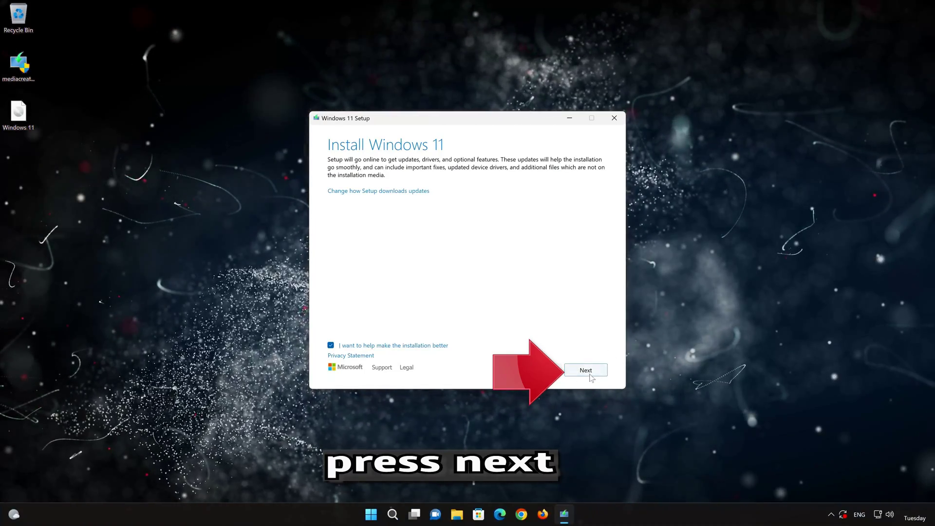
- Accept the license terms in Windows 11 Setup and start installing Windows 11 Pro, keeping personal files and apps
left_click(588, 372)
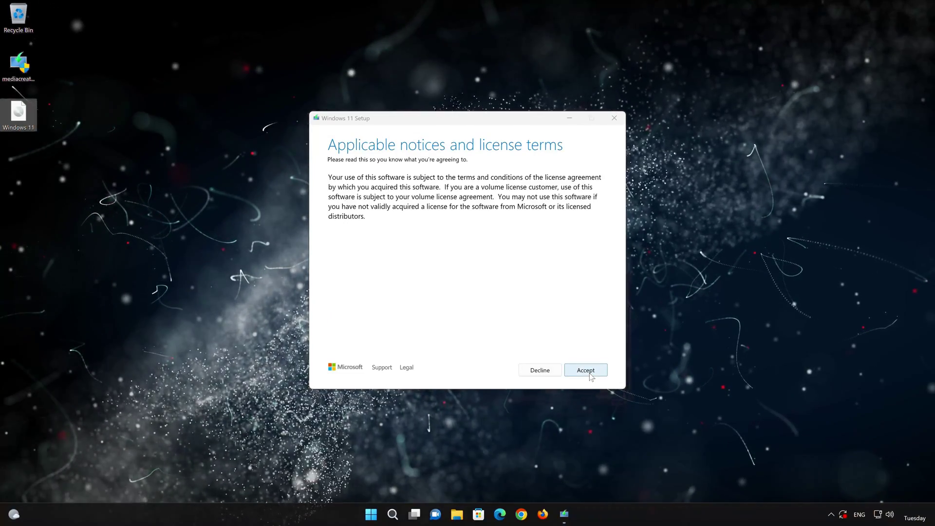
left_click(589, 373)
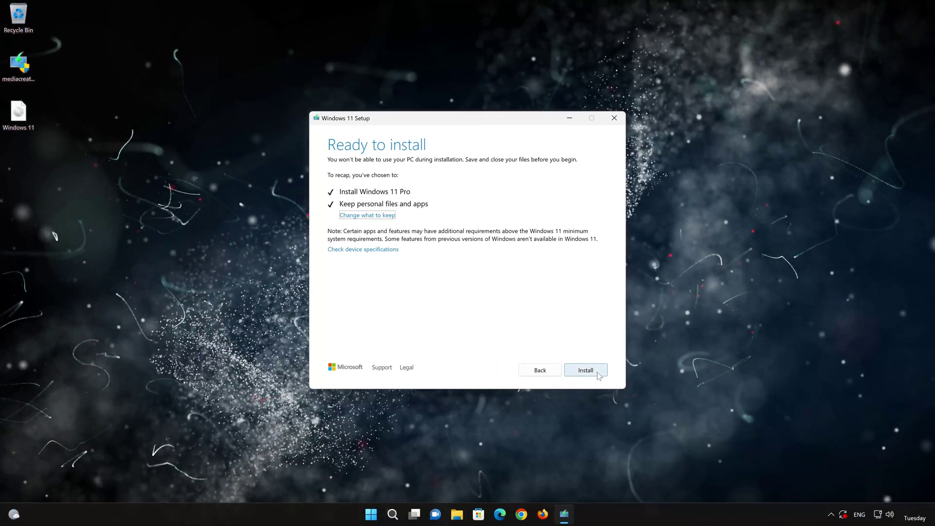
left_click(598, 372)
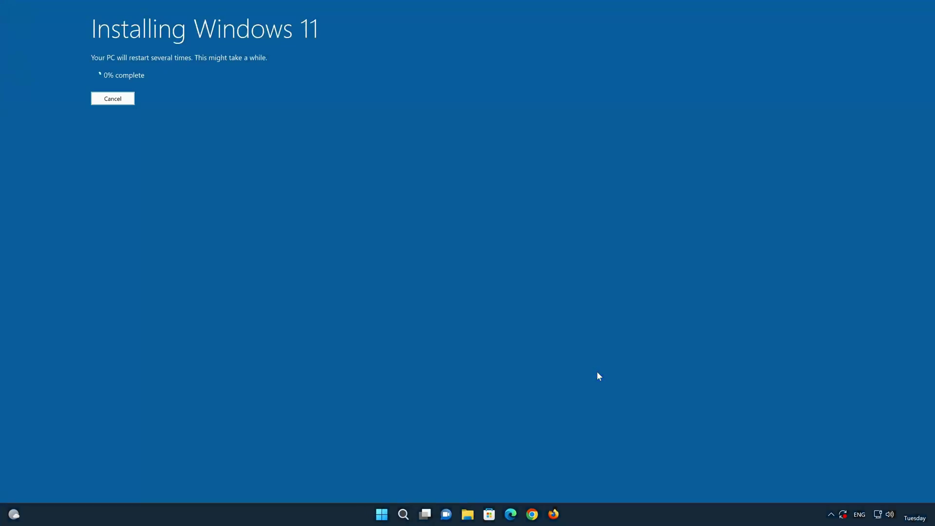